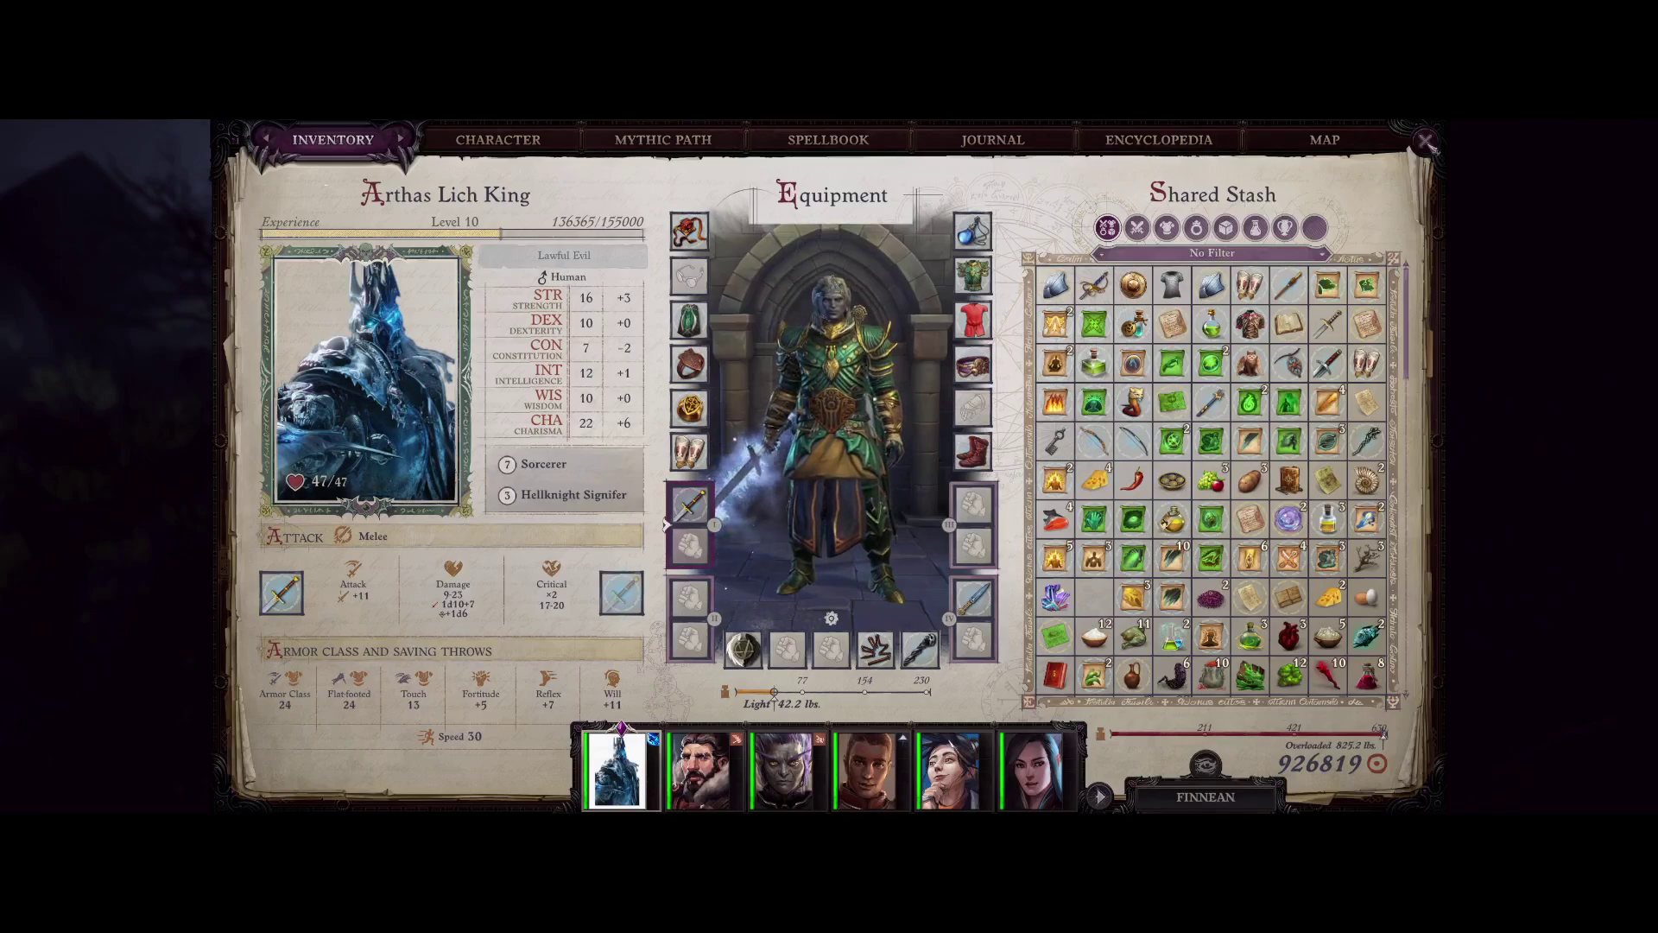
Leave the inventory screen and set the game aside without choosing any jump-list option.
{"action": "left_click", "coordinate": [1426, 140]}
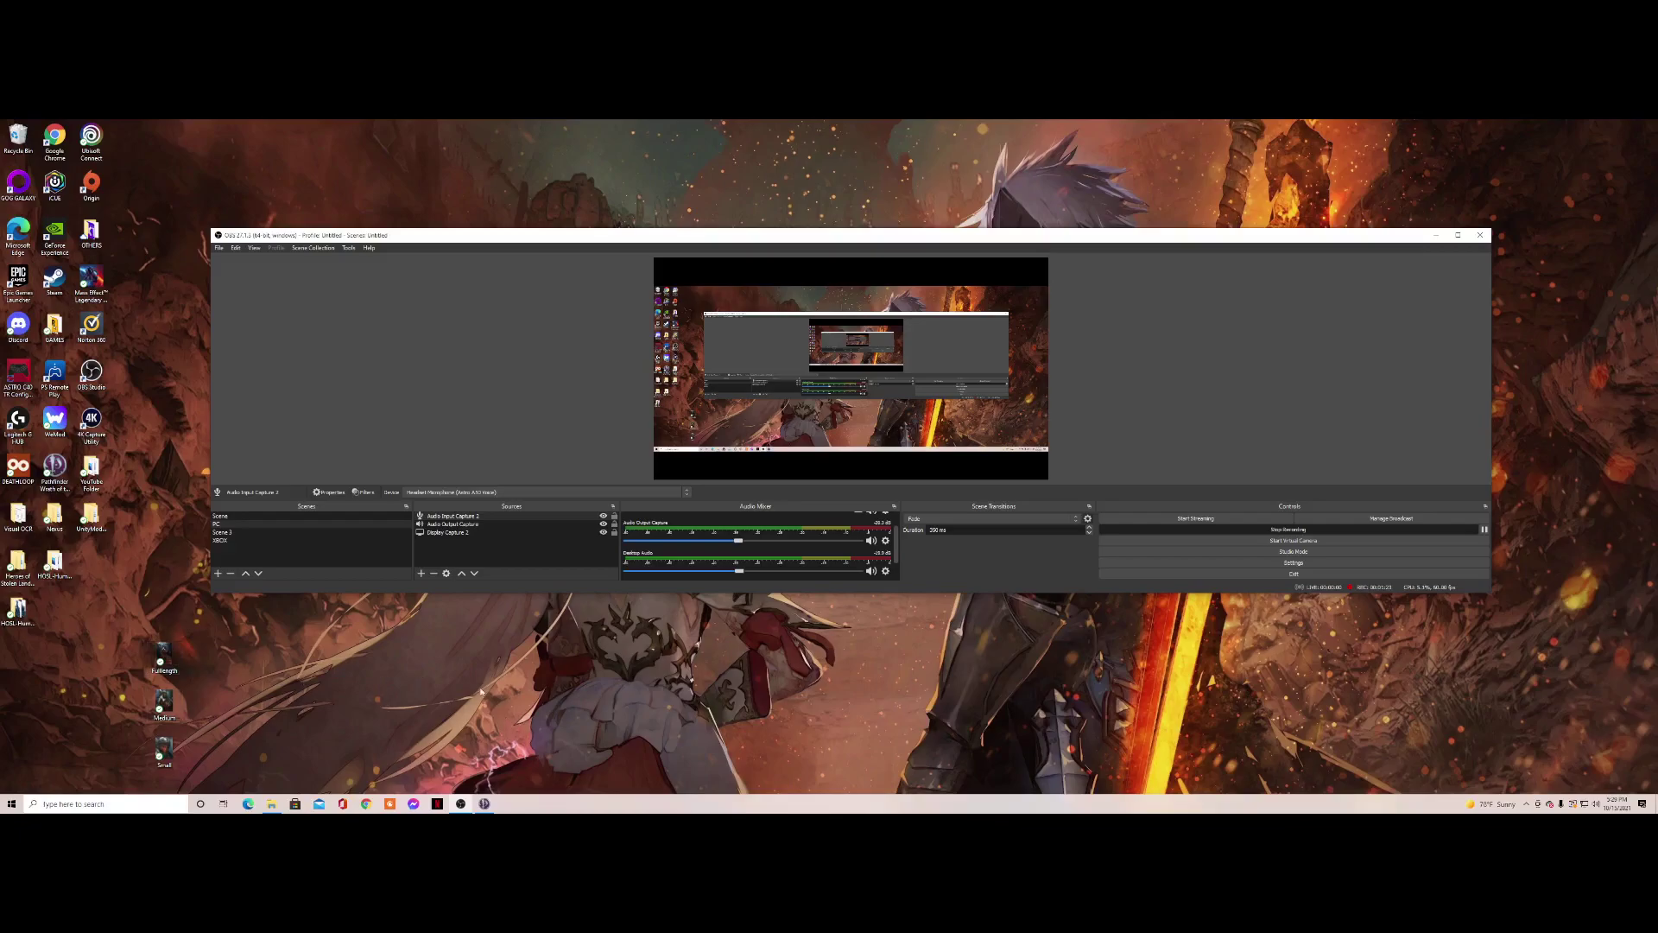
{"action": "right_click", "coordinate": [486, 803]}
{"action": "left_click", "coordinate": [474, 784]}
Reach the user's home folder on C: via This PC and reveal hidden items.
{"action": "left_click", "coordinate": [134, 800]}
{"action": "type", "text": "pc"}
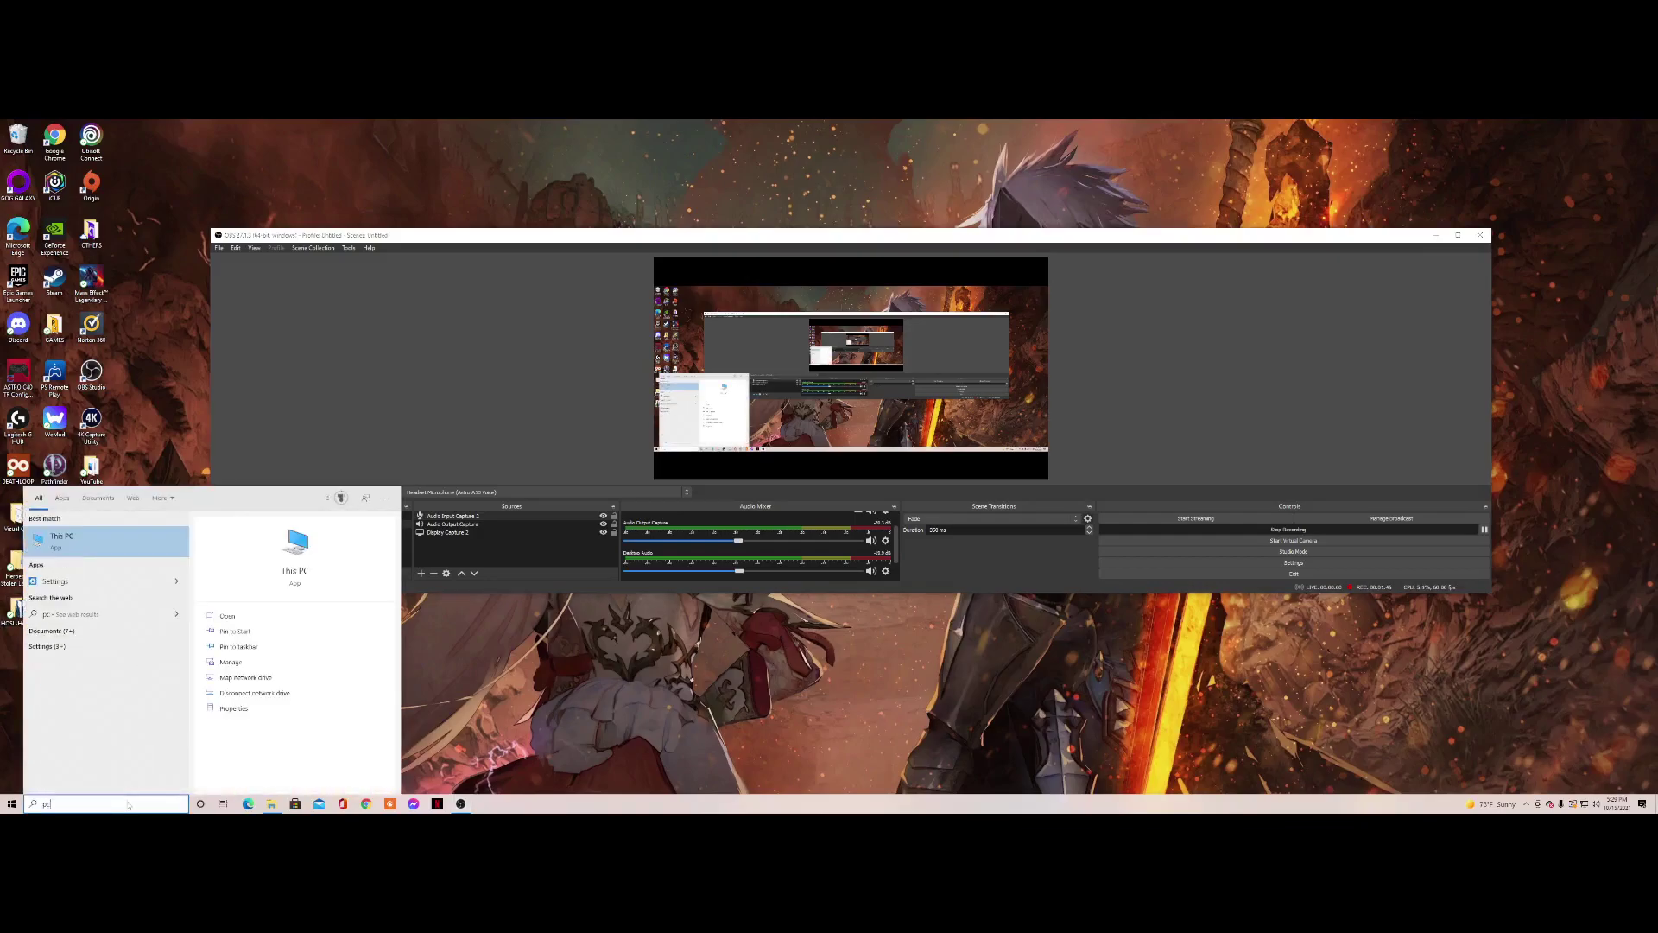
{"action": "key", "text": "Return"}
{"action": "double_click", "coordinate": [92, 675]}
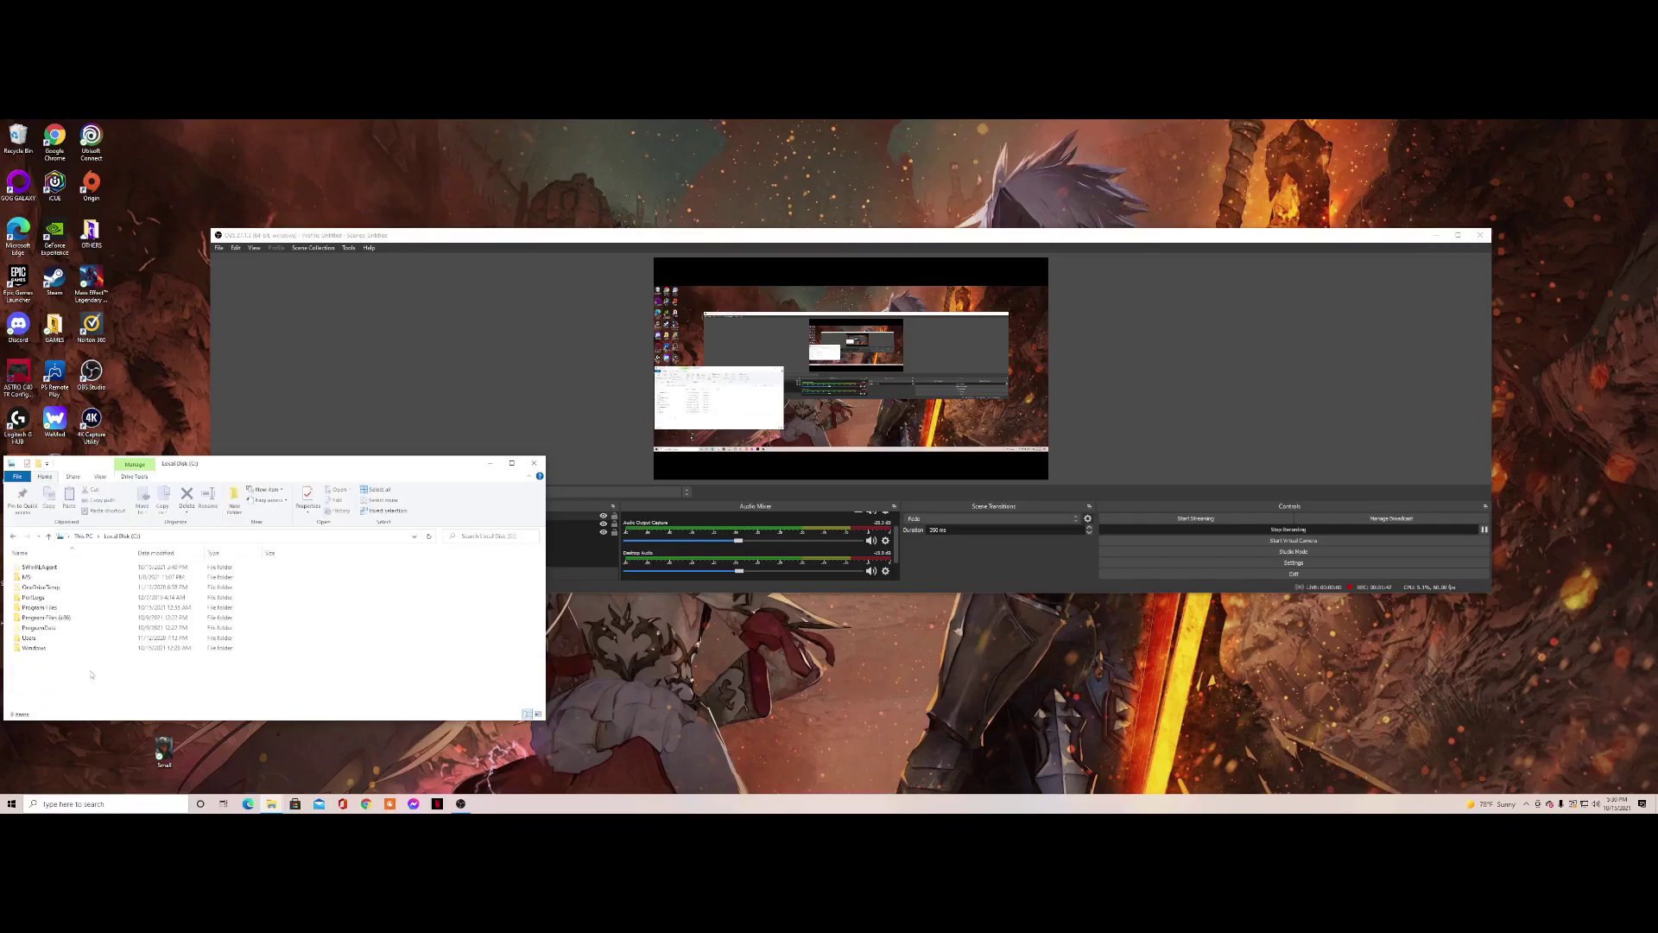
{"action": "double_click", "coordinate": [52, 637]}
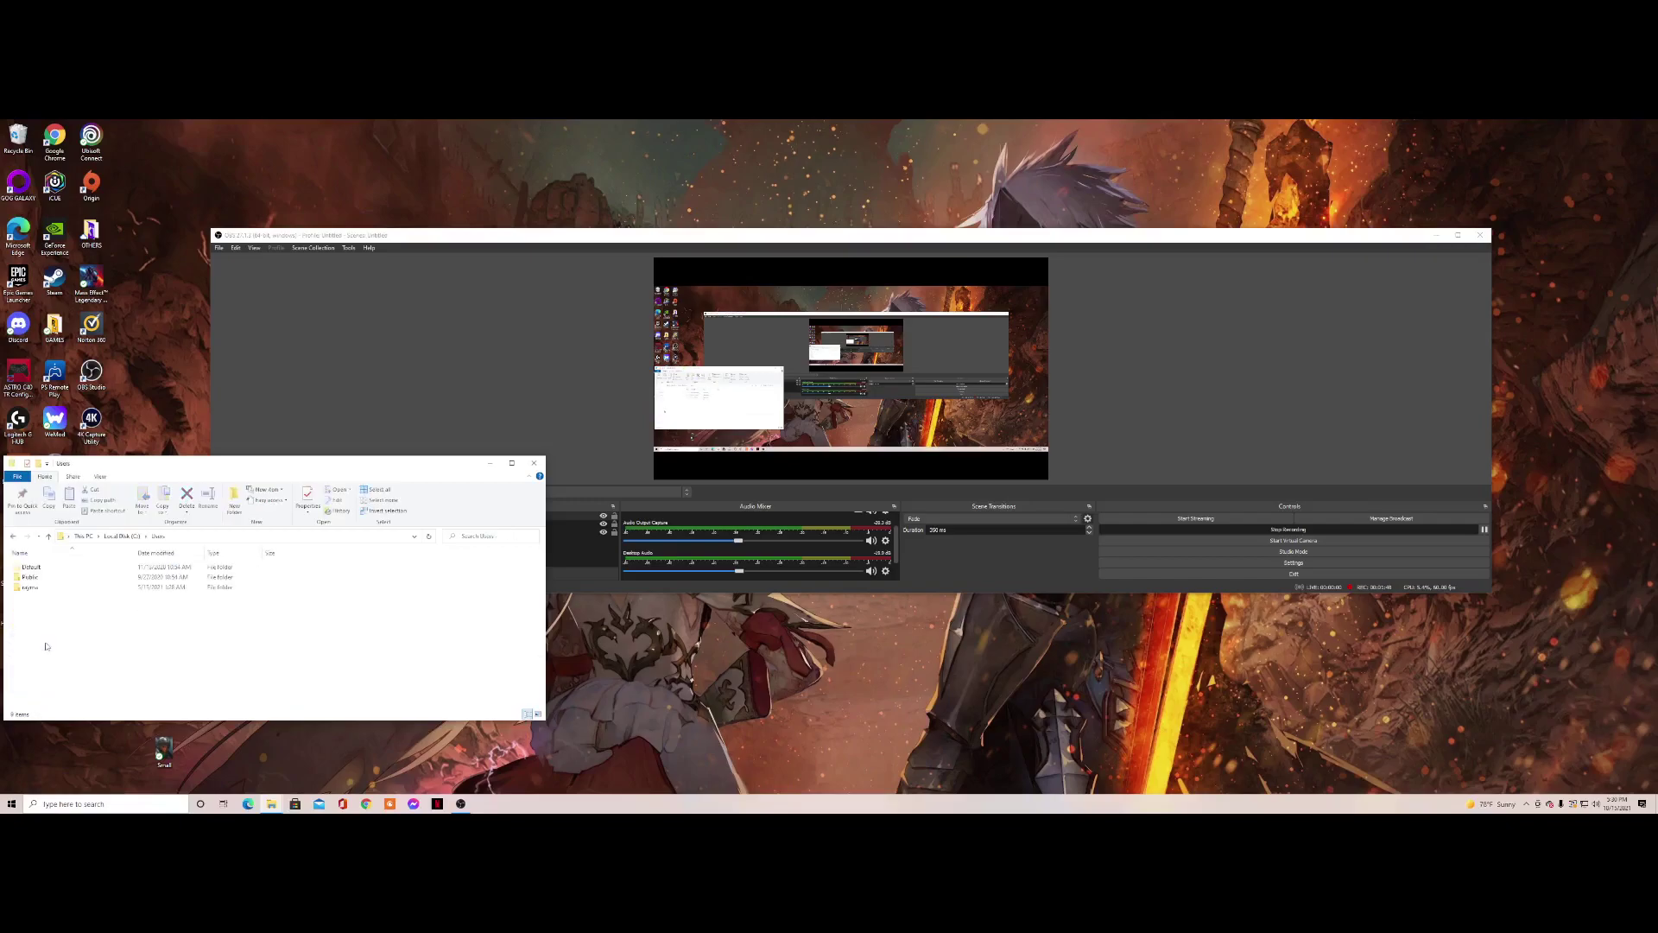
{"action": "double_click", "coordinate": [39, 586]}
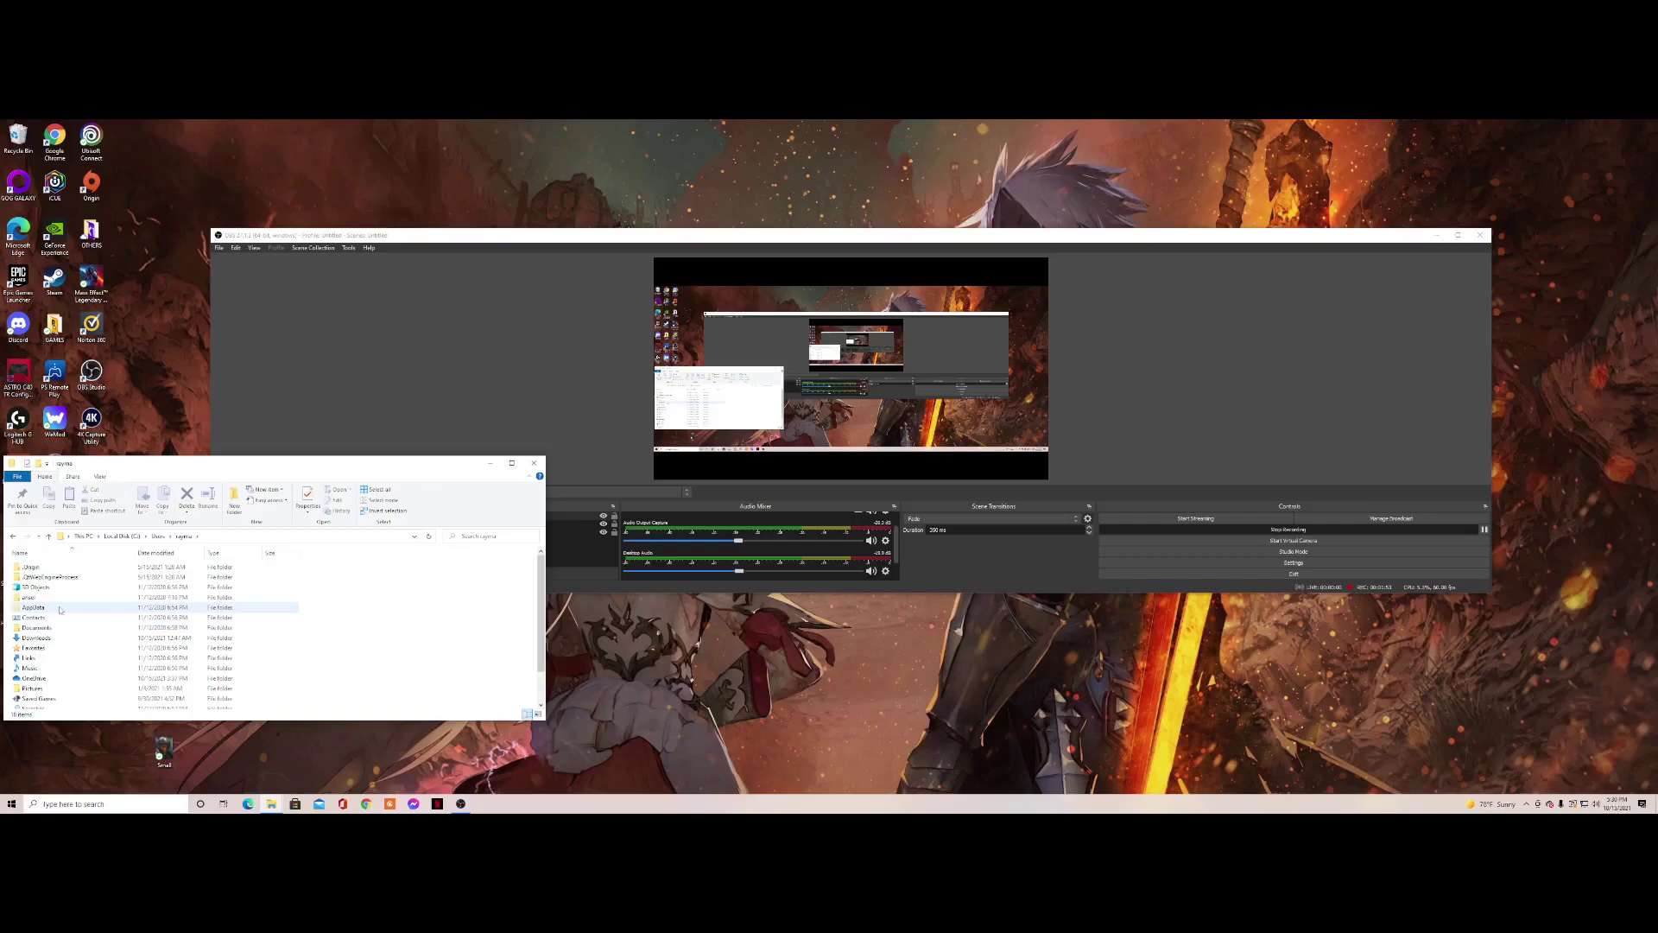
{"action": "left_click", "coordinate": [106, 479]}
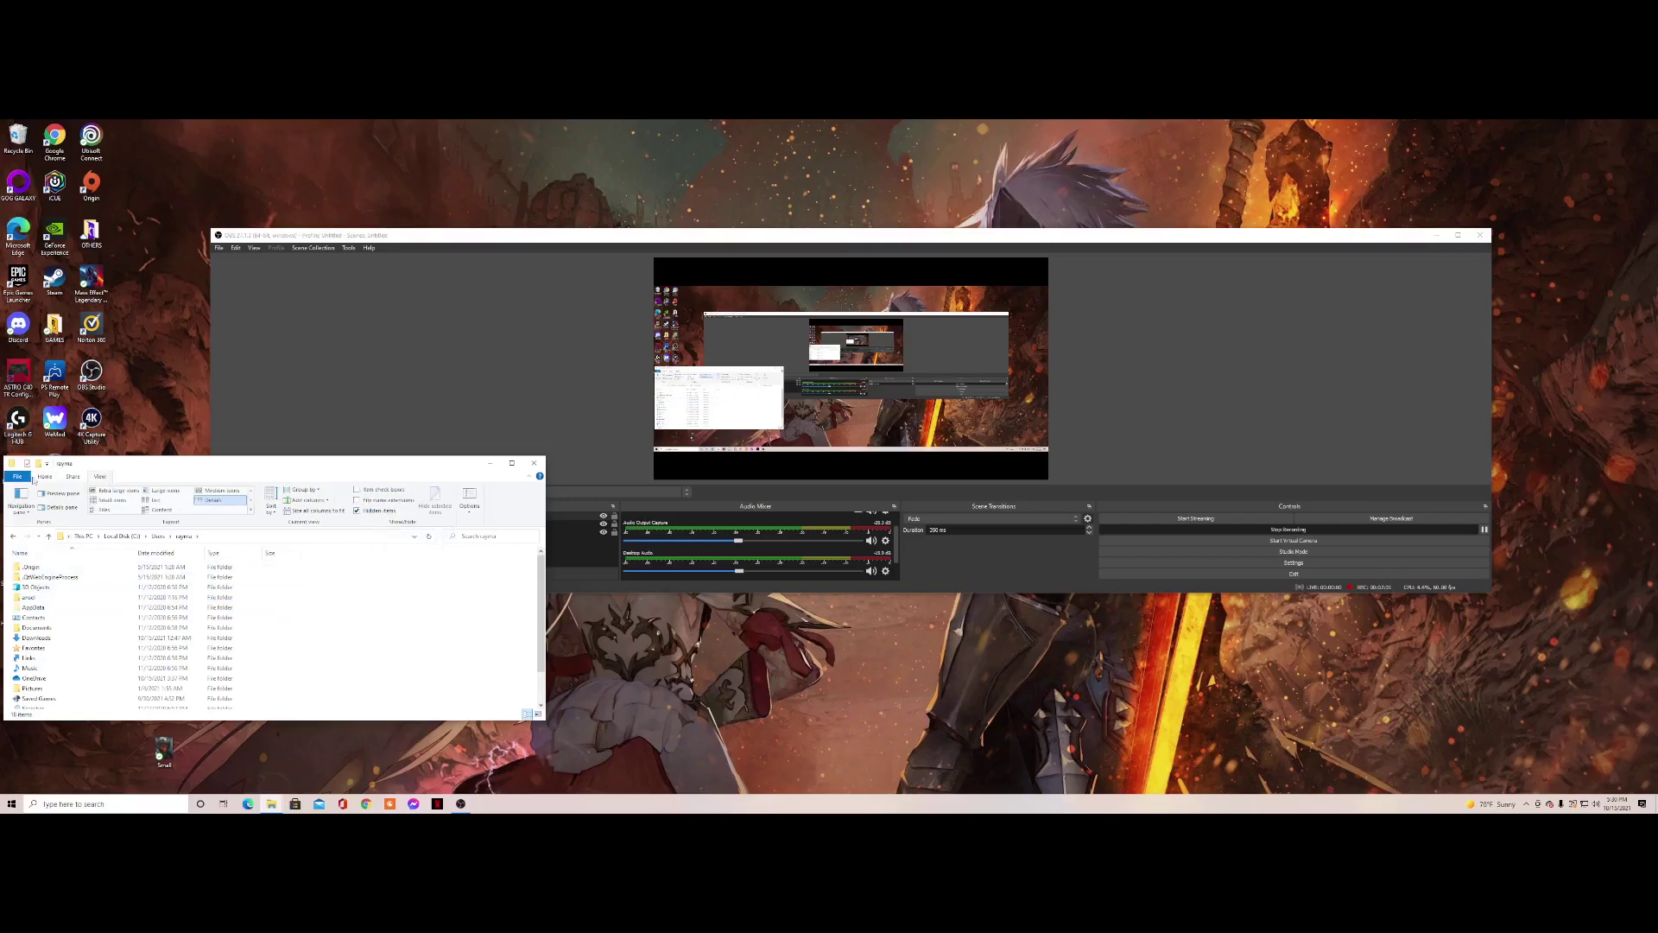
Descend AppData > LocalLow > Owlcat Games > Pathfinder > Portraits into folder 0001.
{"action": "double_click", "coordinate": [36, 608]}
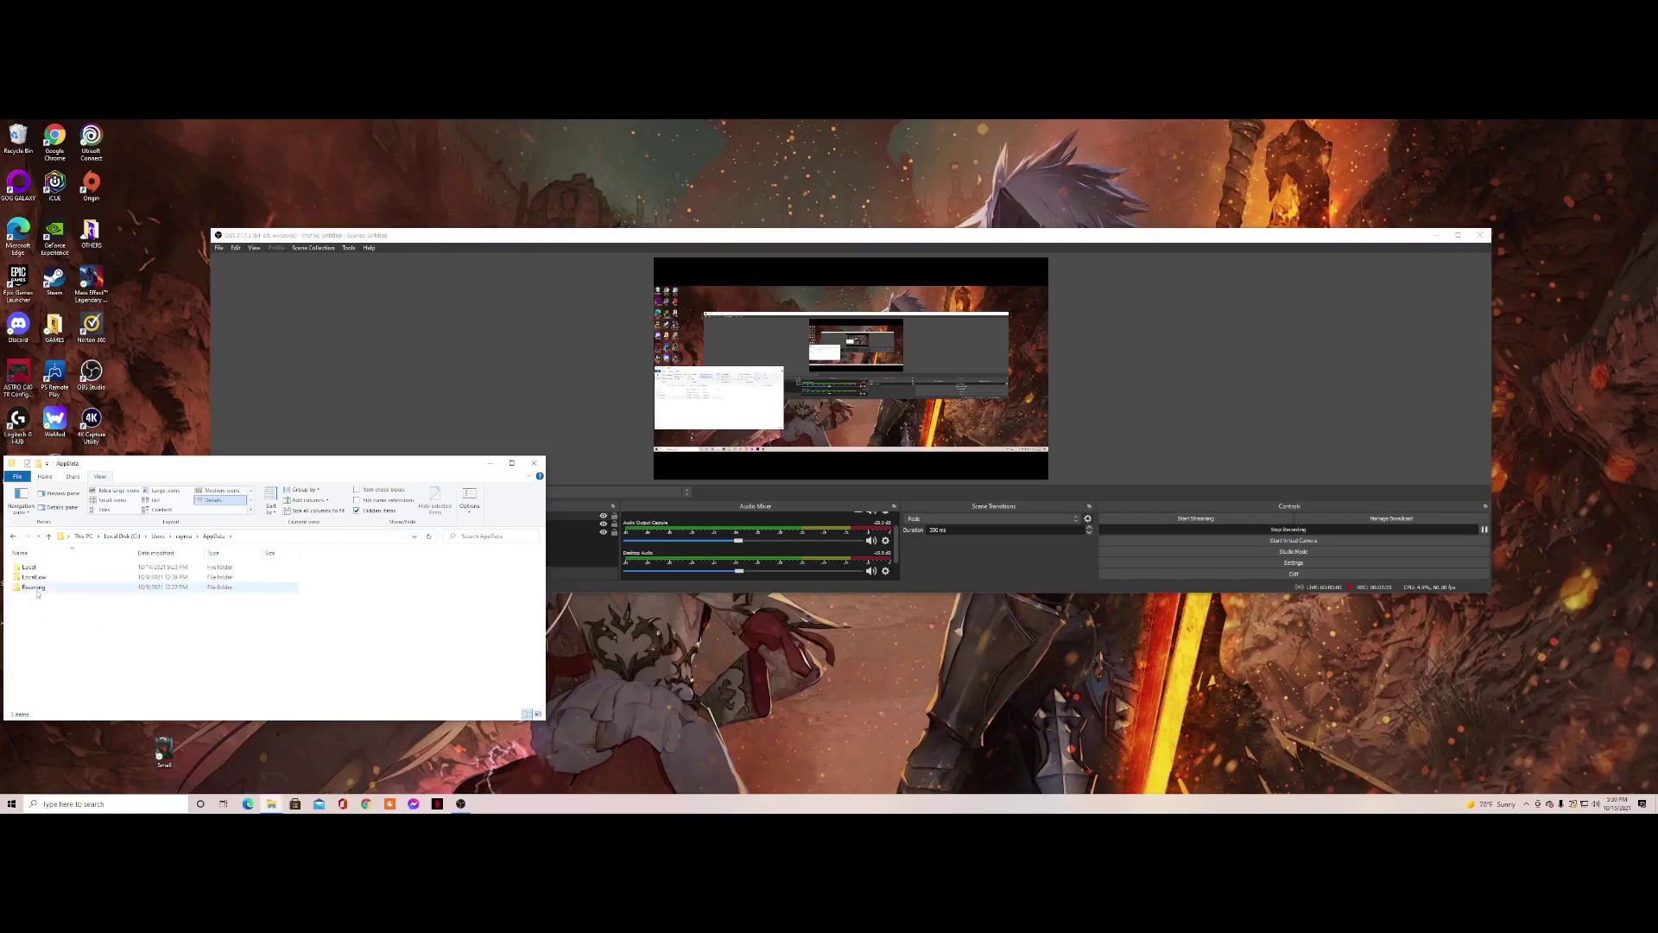
{"action": "double_click", "coordinate": [34, 576]}
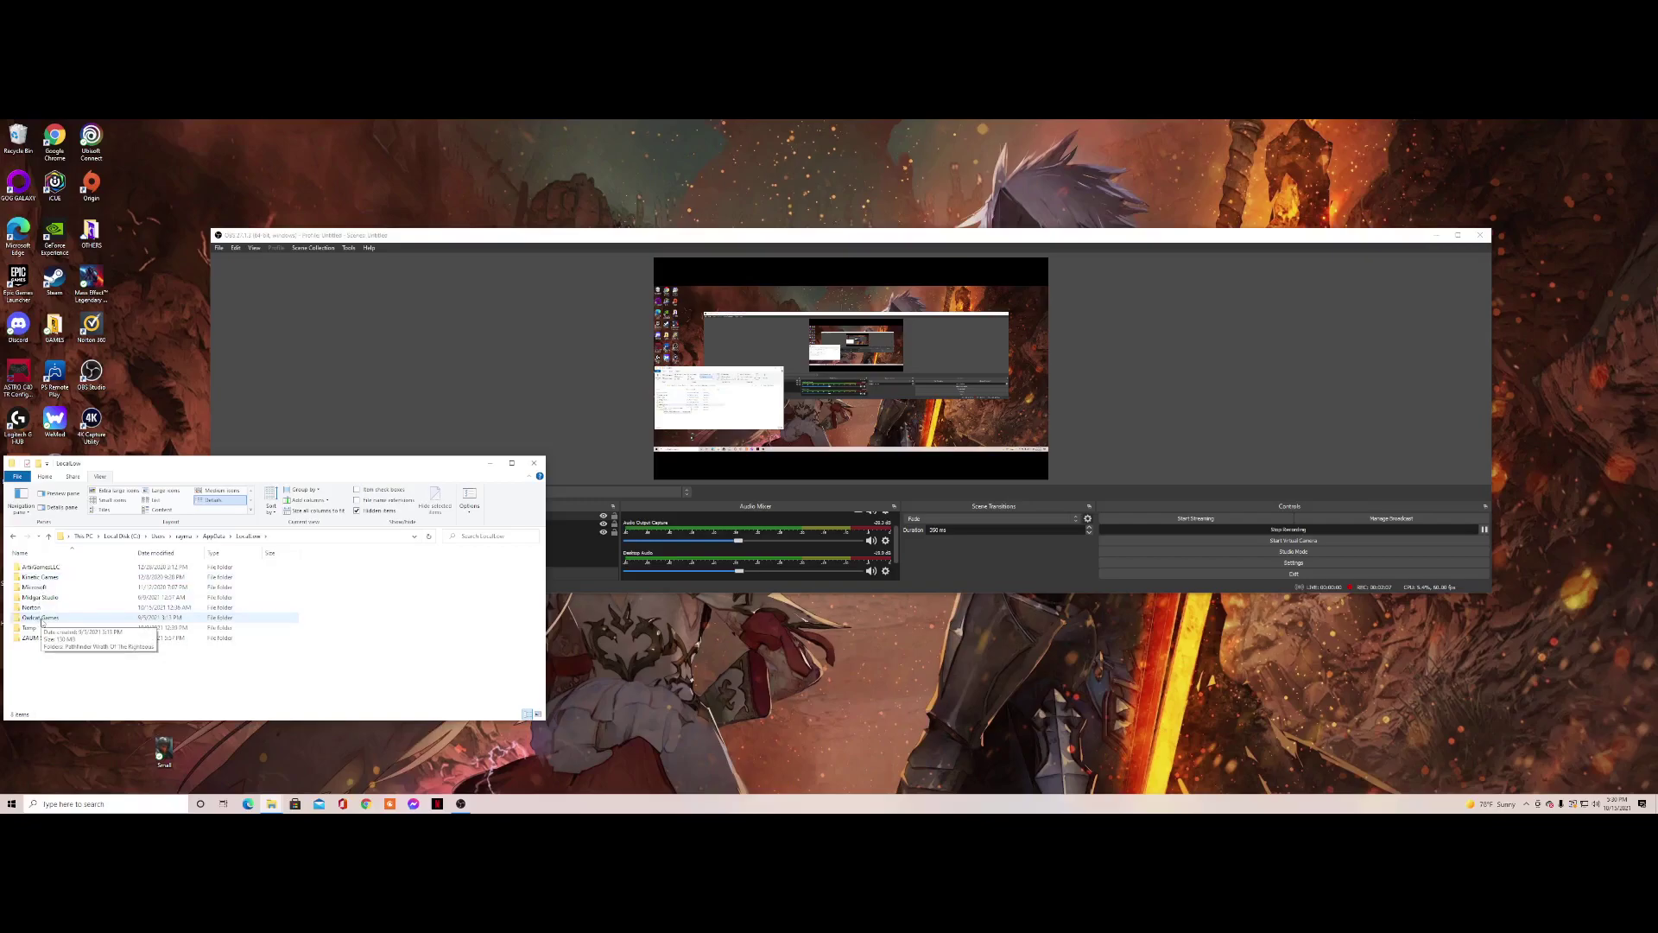
{"action": "double_click", "coordinate": [38, 618]}
{"action": "double_click", "coordinate": [37, 573]}
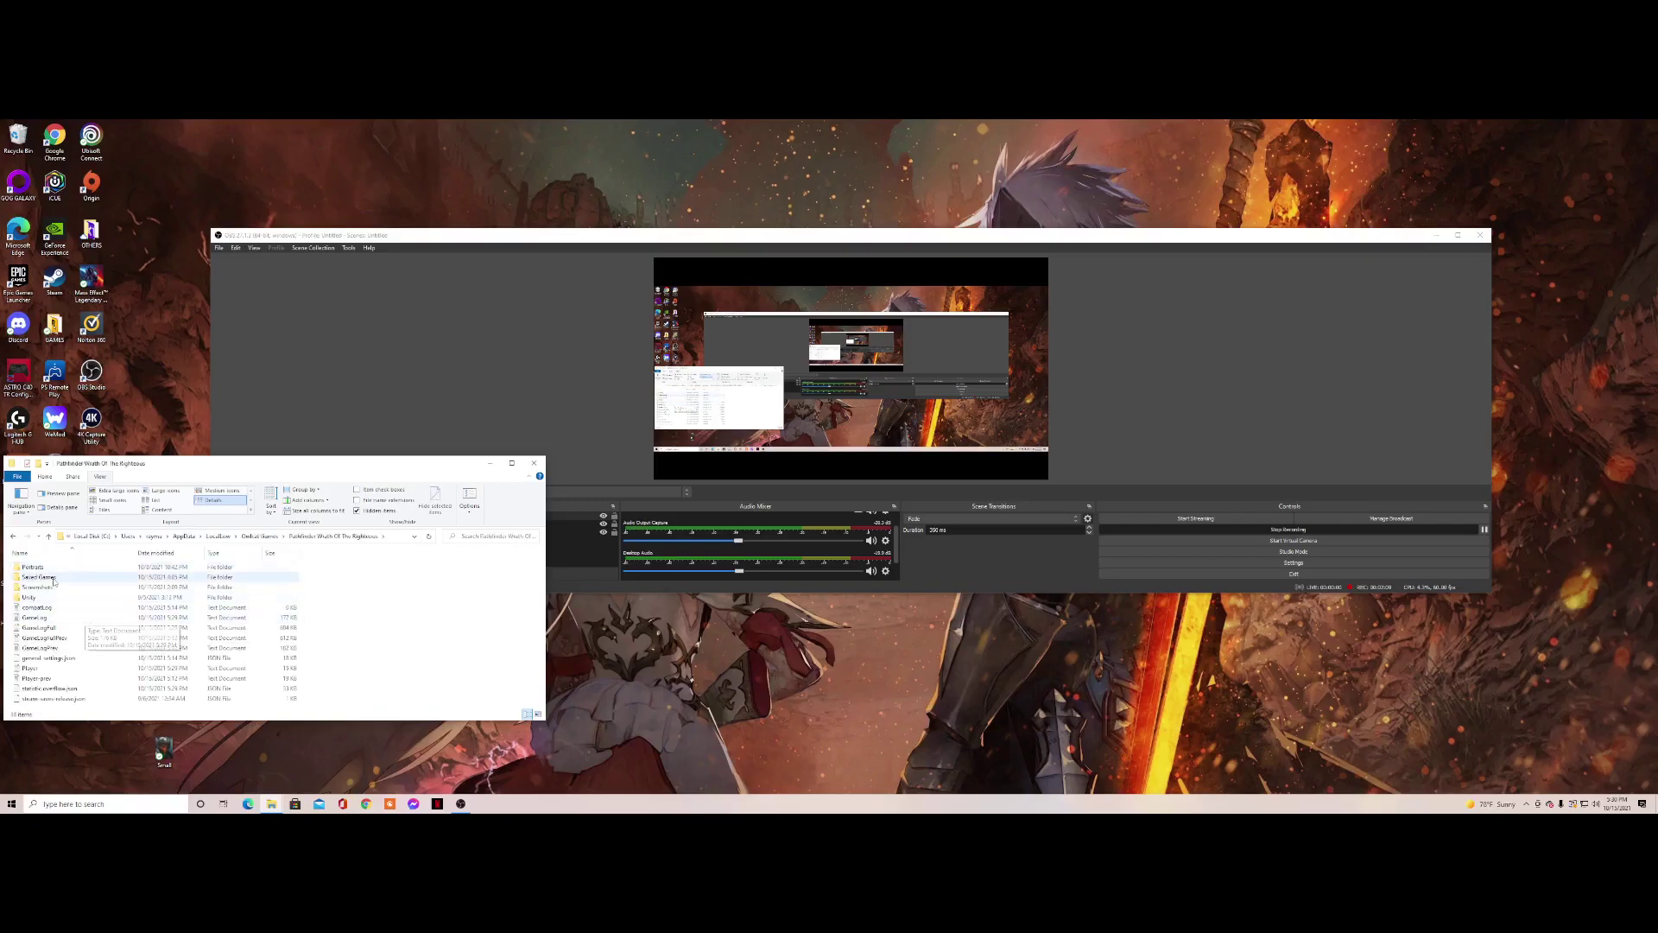
{"action": "double_click", "coordinate": [61, 576]}
{"action": "double_click", "coordinate": [52, 568]}
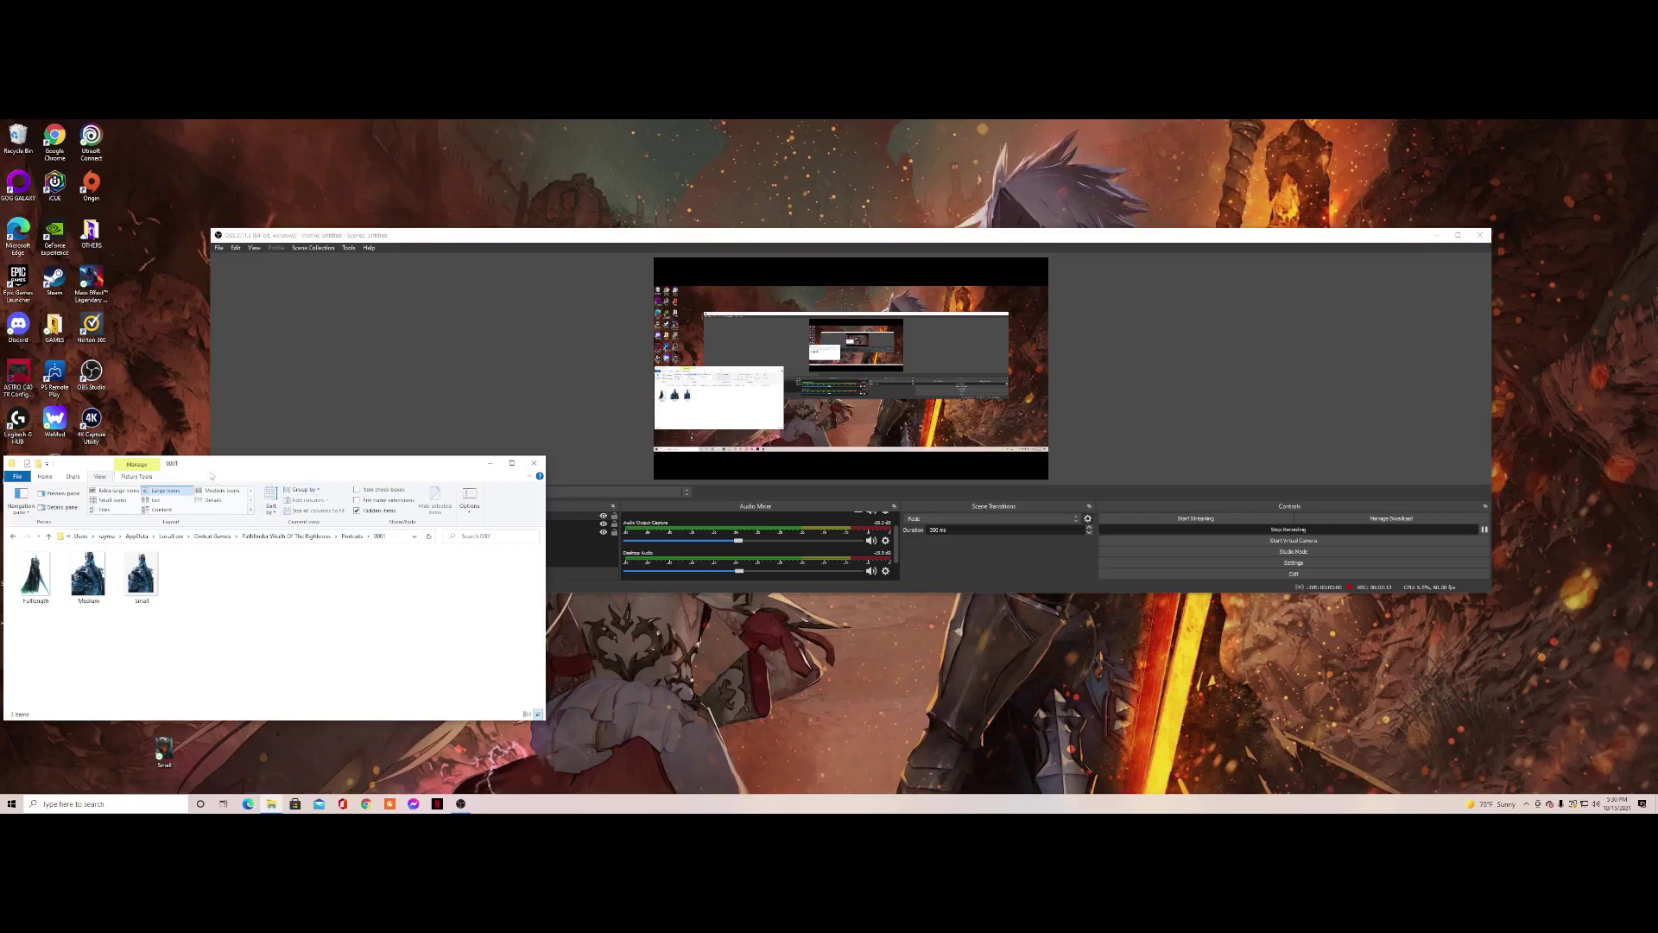
Move the three old portrait images out of folder 0001 onto the desktop, accepting the security warning.
{"action": "left_click_drag", "start_coordinate": [221, 472], "coordinate": [567, 326]}
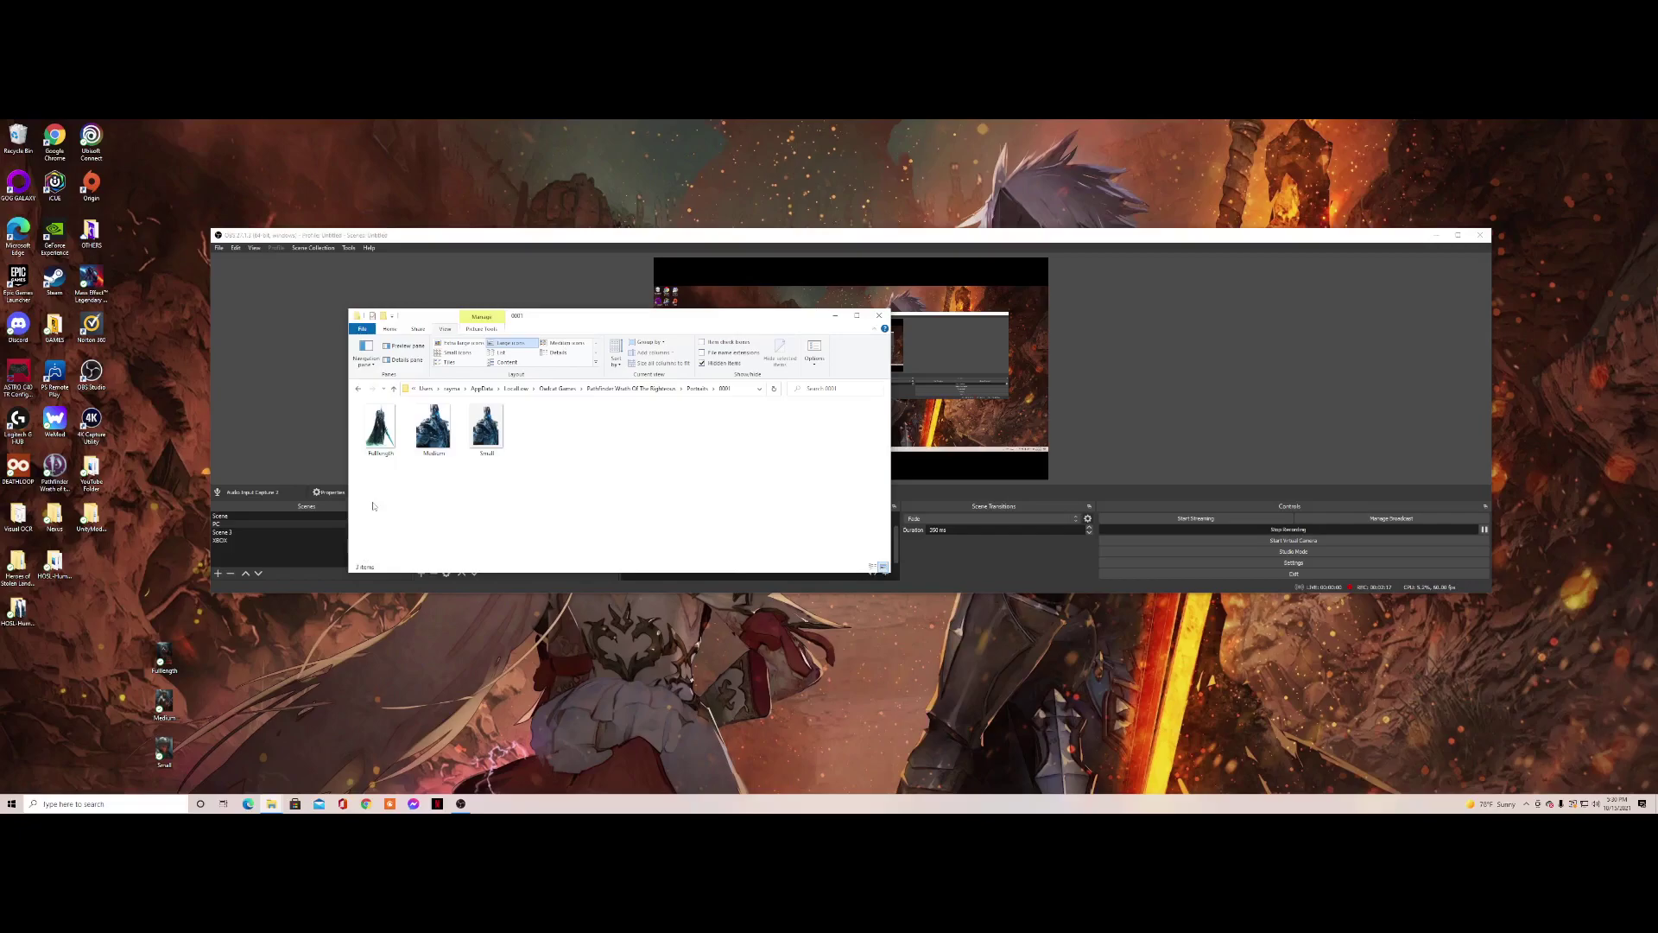
{"action": "left_click_drag", "start_coordinate": [372, 504], "coordinate": [630, 402]}
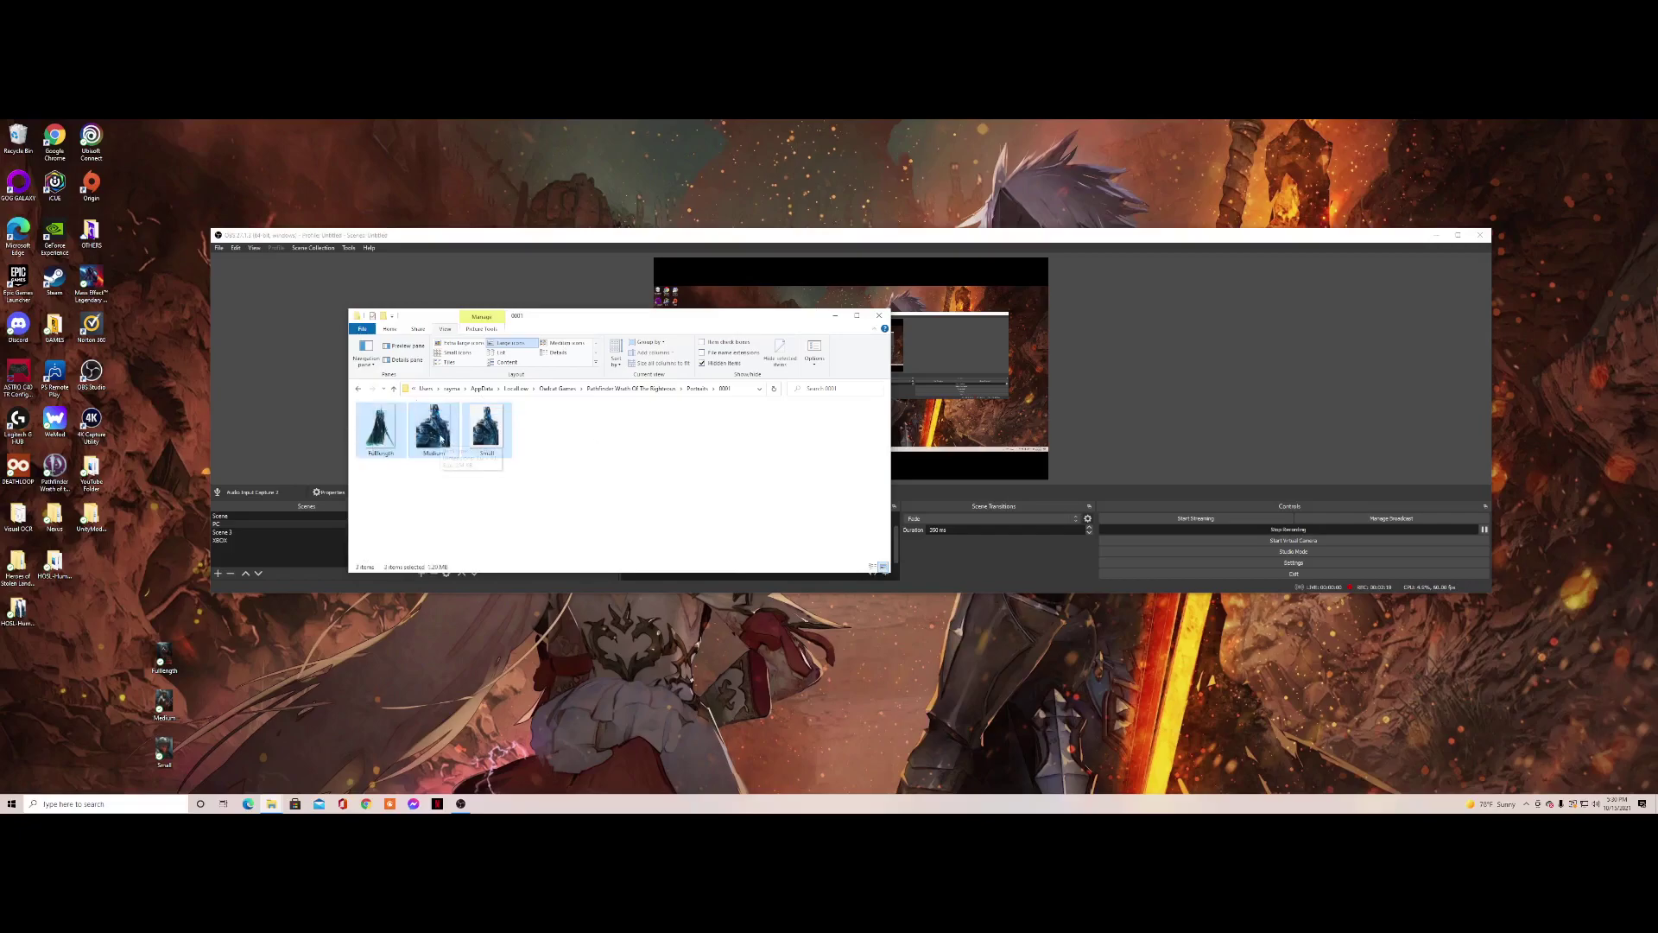
{"action": "left_click_drag", "start_coordinate": [440, 434], "coordinate": [40, 629]}
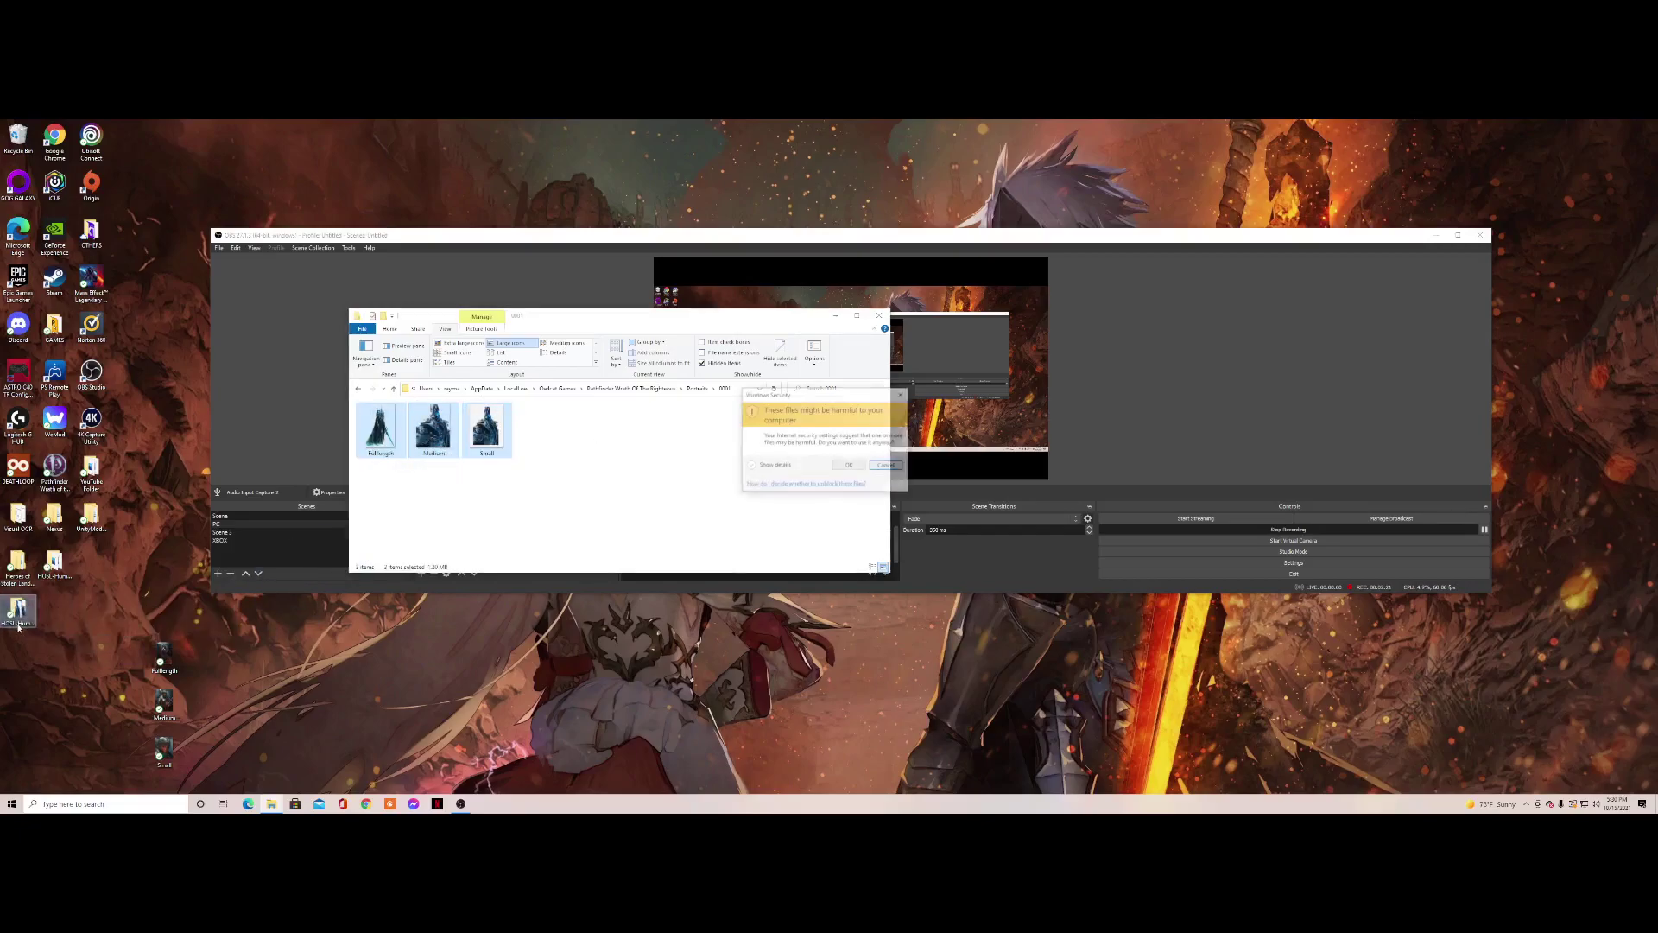
{"action": "left_click", "coordinate": [850, 464]}
Drop the new Fulllength, Medium and Small knight portraits from the desktop into folder 0001.
{"action": "left_click_drag", "start_coordinate": [100, 631], "coordinate": [247, 763]}
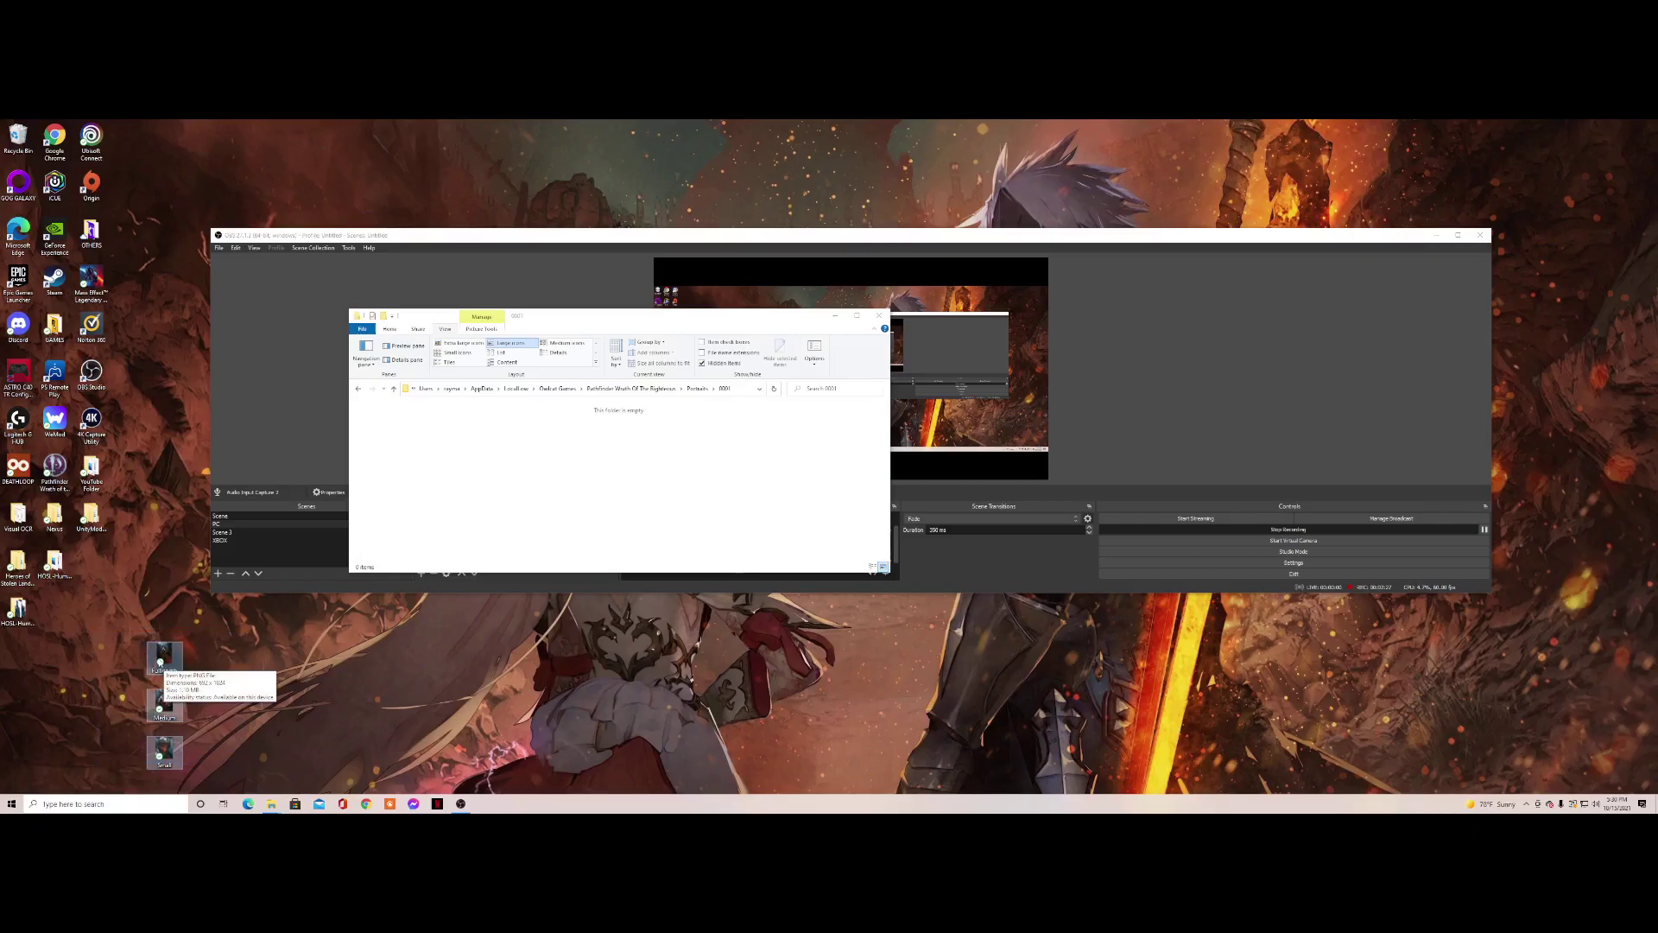
{"action": "left_click_drag", "start_coordinate": [160, 662], "coordinate": [609, 486]}
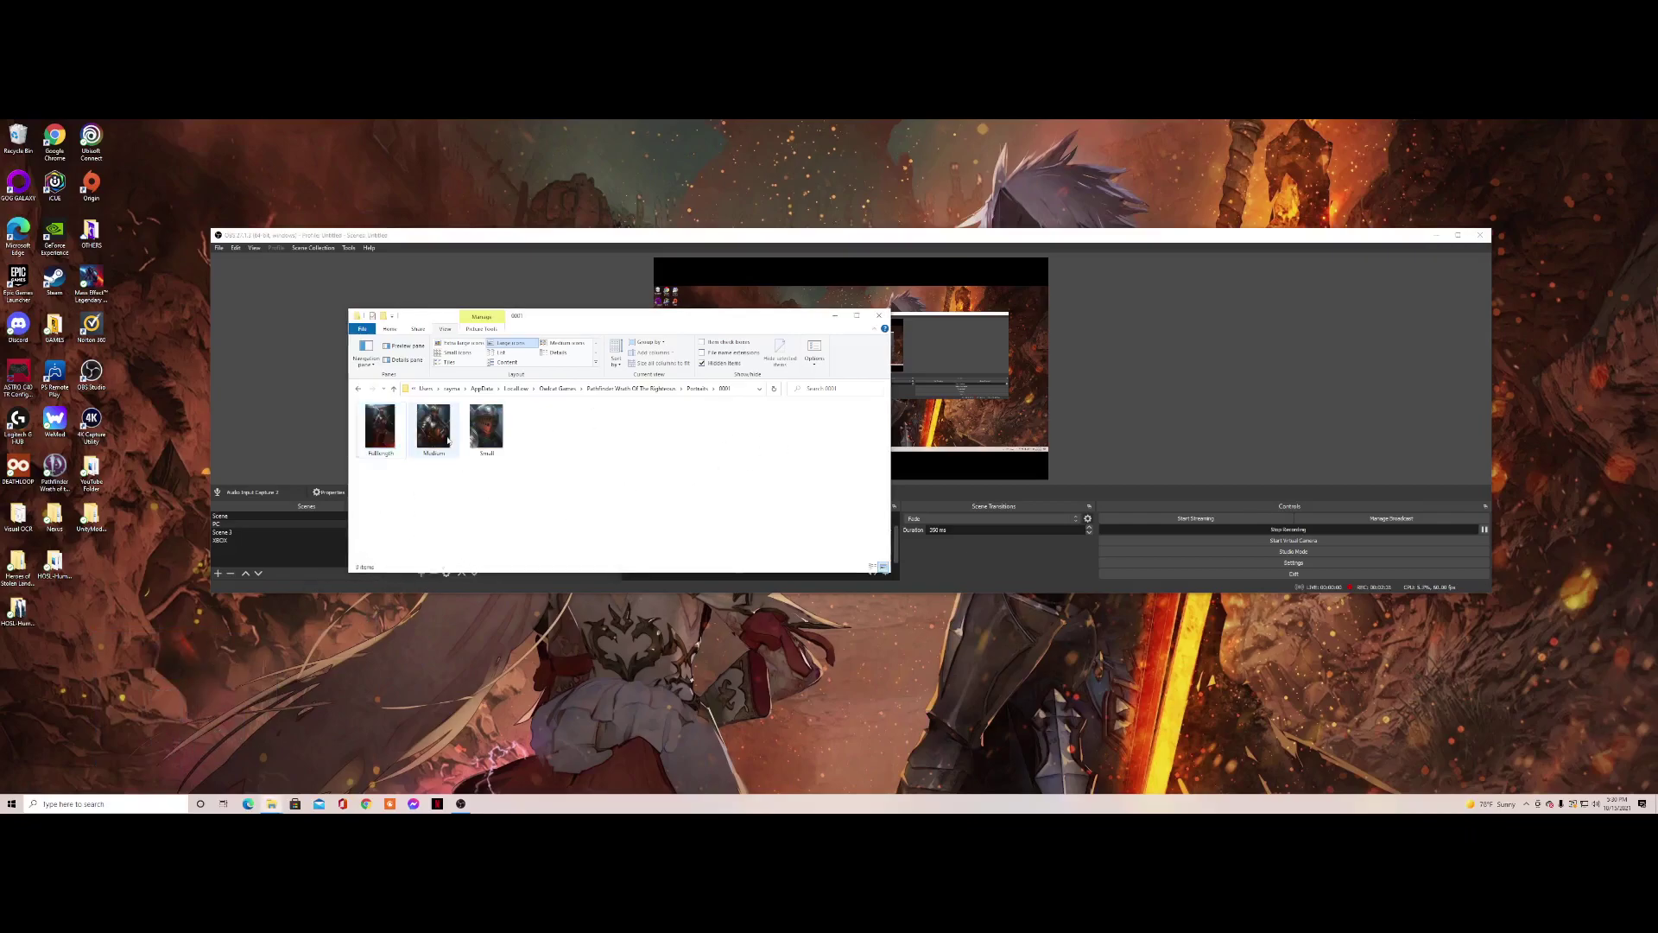
{"action": "left_click", "coordinate": [447, 441]}
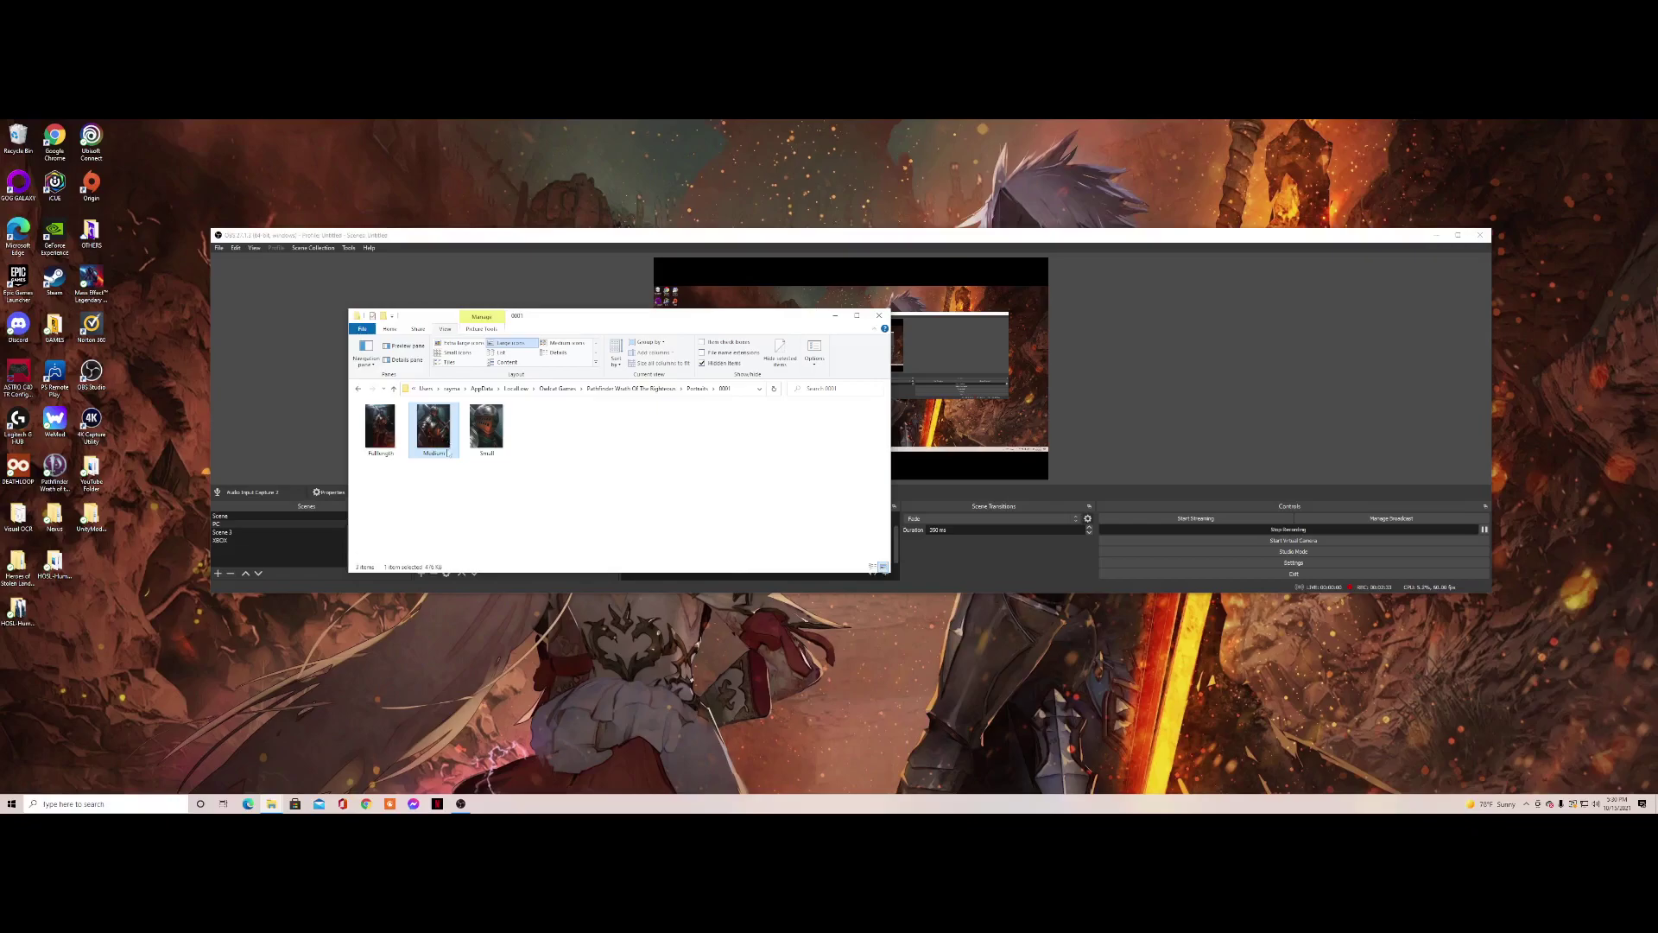
{"action": "mouse_move", "coordinate": [433, 427]}
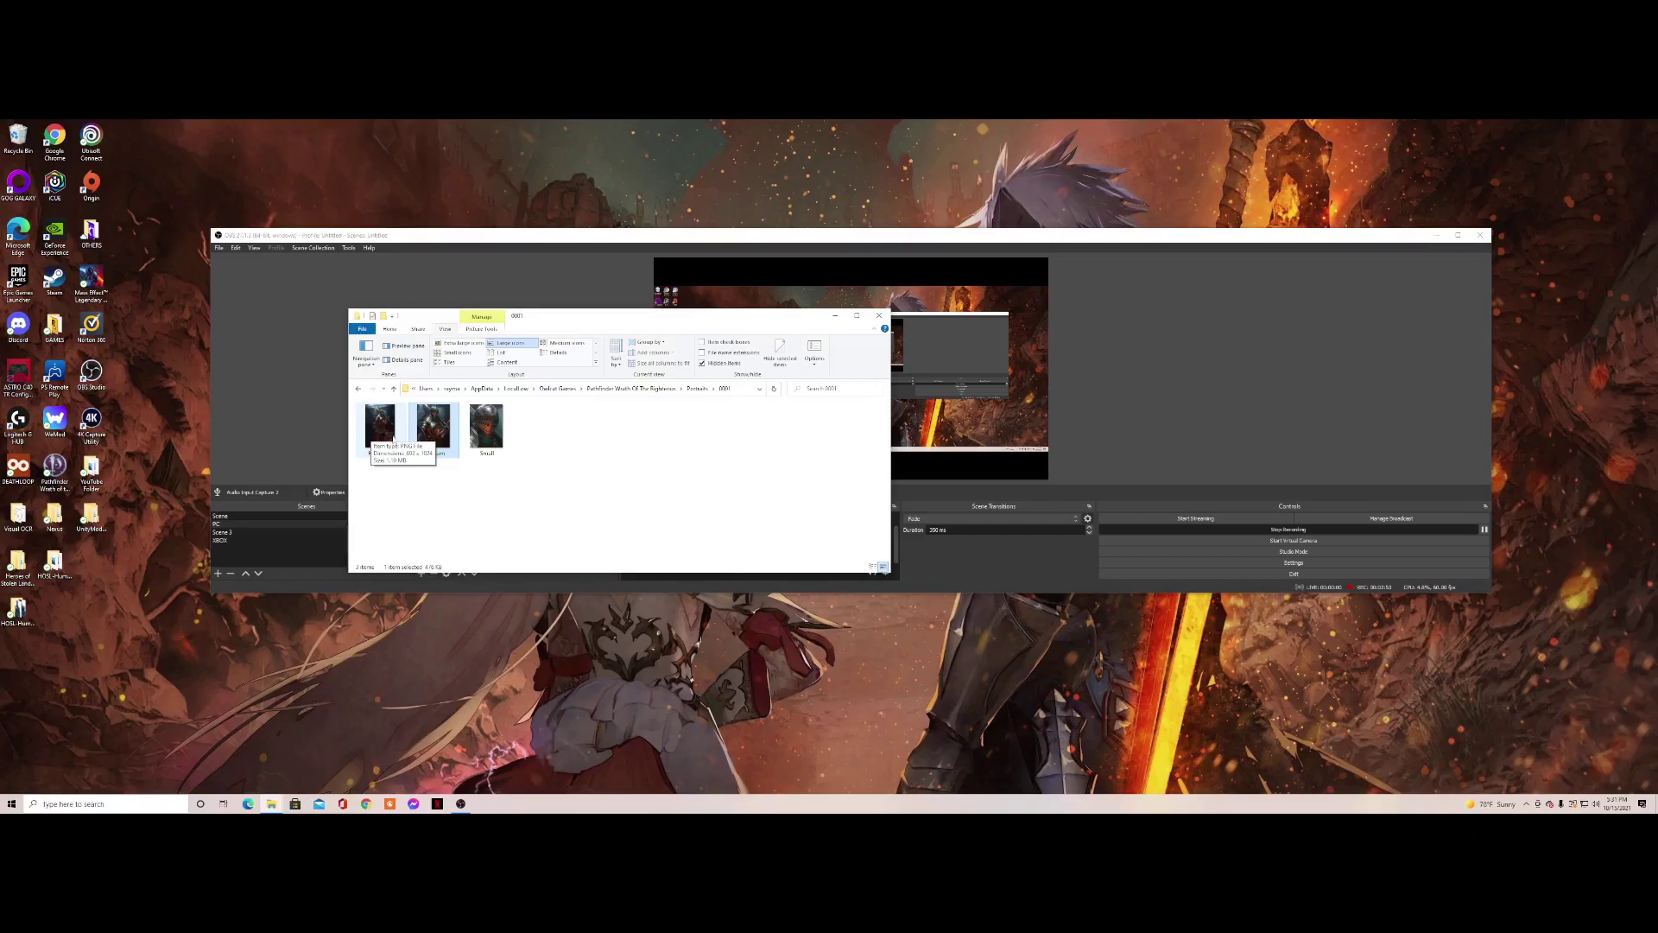
{"action": "left_click", "coordinate": [398, 502]}
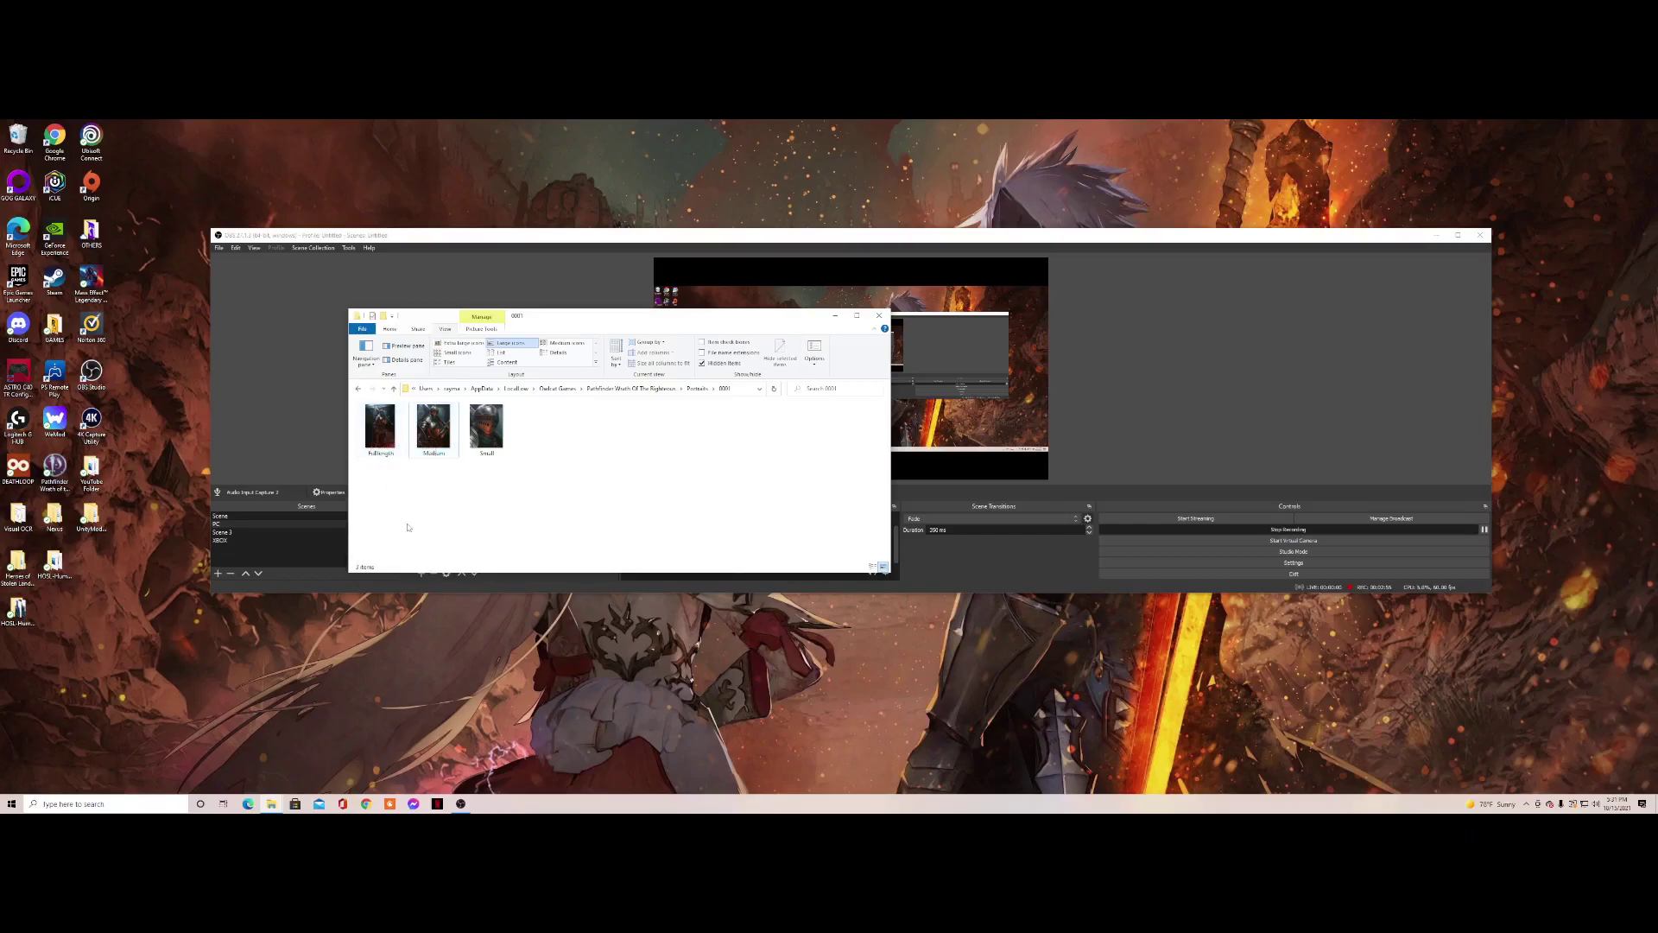
{"action": "left_click", "coordinate": [443, 443]}
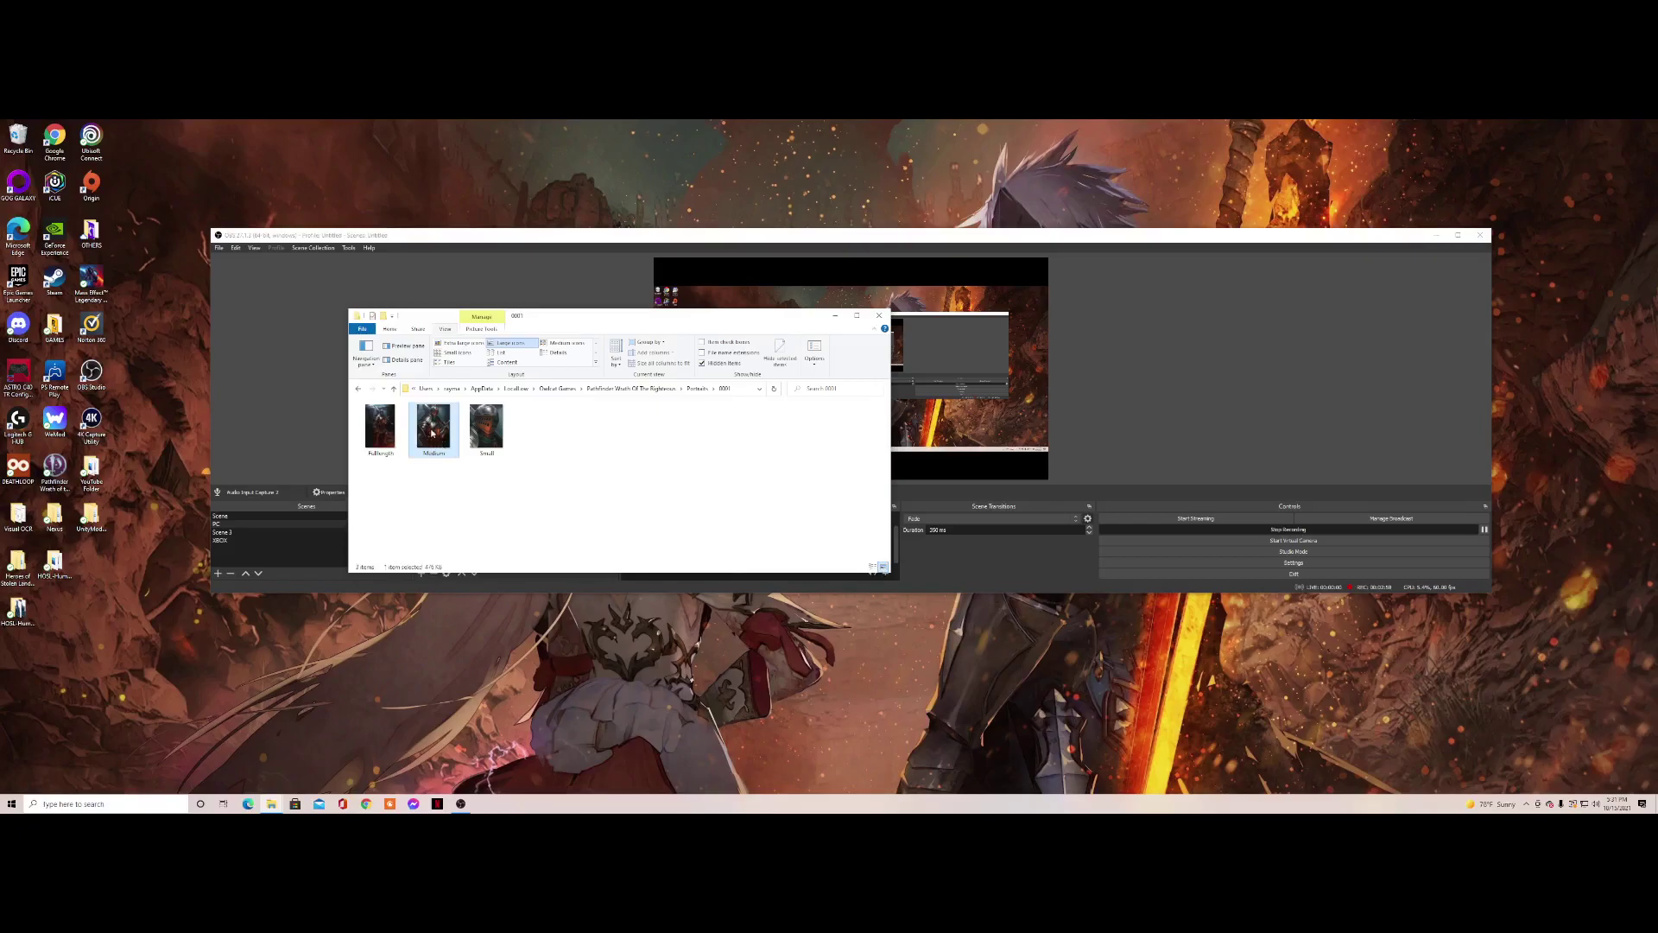
{"action": "mouse_move", "coordinate": [434, 428]}
{"action": "left_click", "coordinate": [491, 508]}
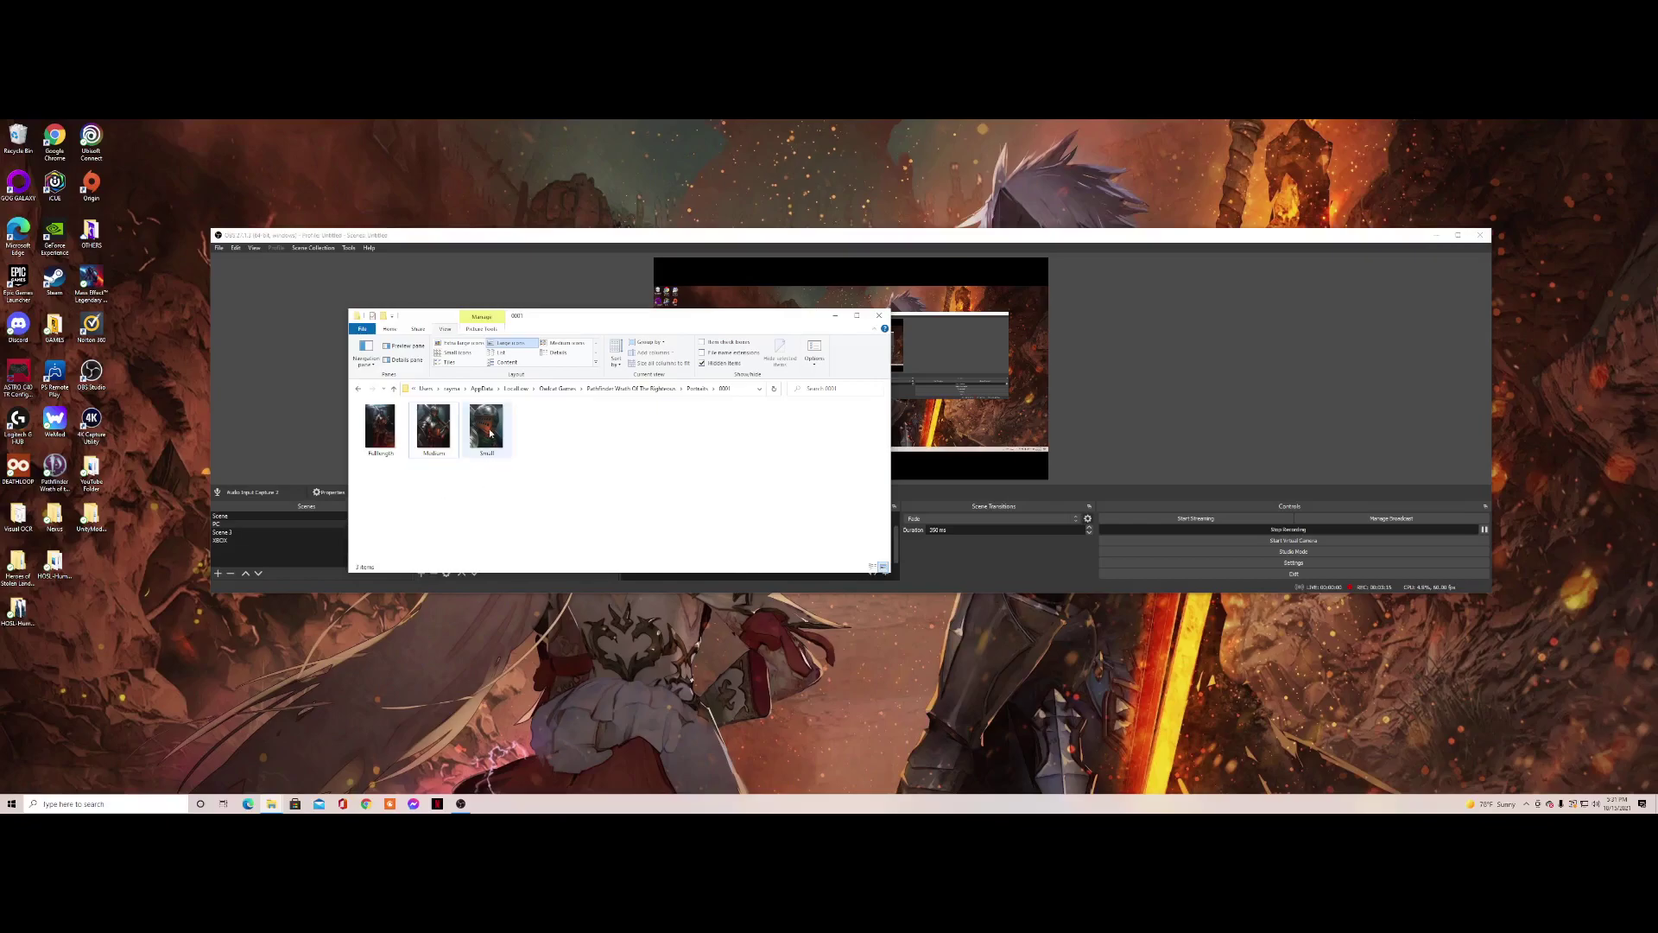
Close the portrait folder window to return to the running game.
{"action": "mouse_move", "coordinate": [486, 428]}
{"action": "left_click", "coordinate": [878, 314]}
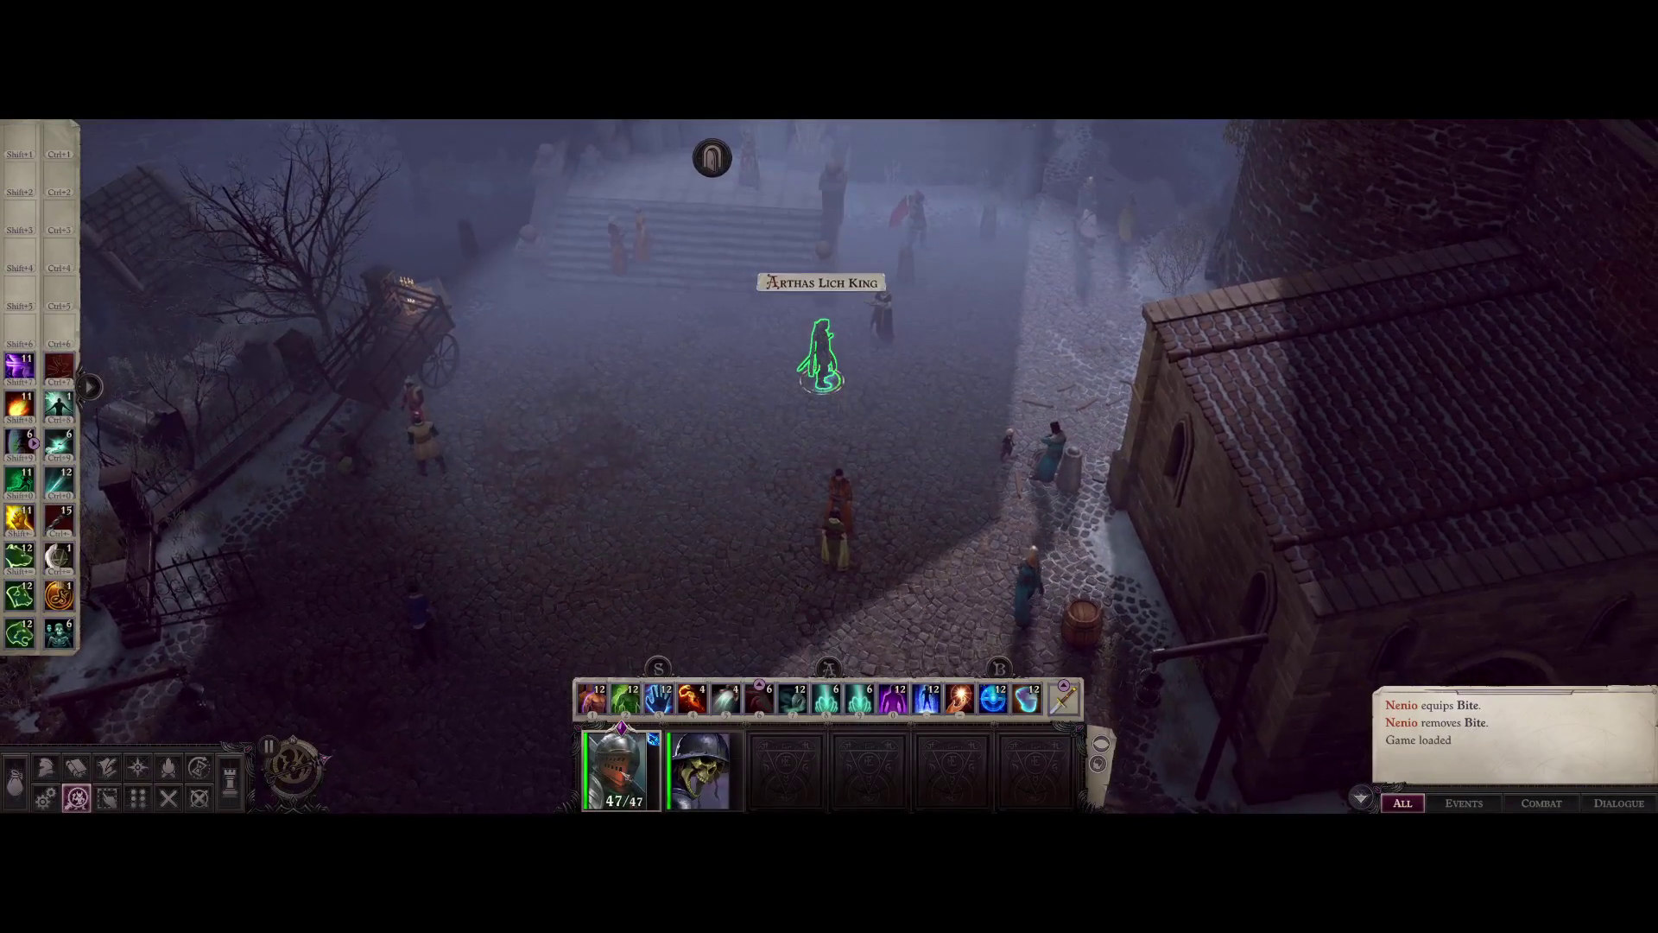
Check Arthas Lich King's inventory sheet shows the armored-knight portrait, then return to the town square.
{"action": "key", "text": "Escape"}
{"action": "key", "text": "Escape"}
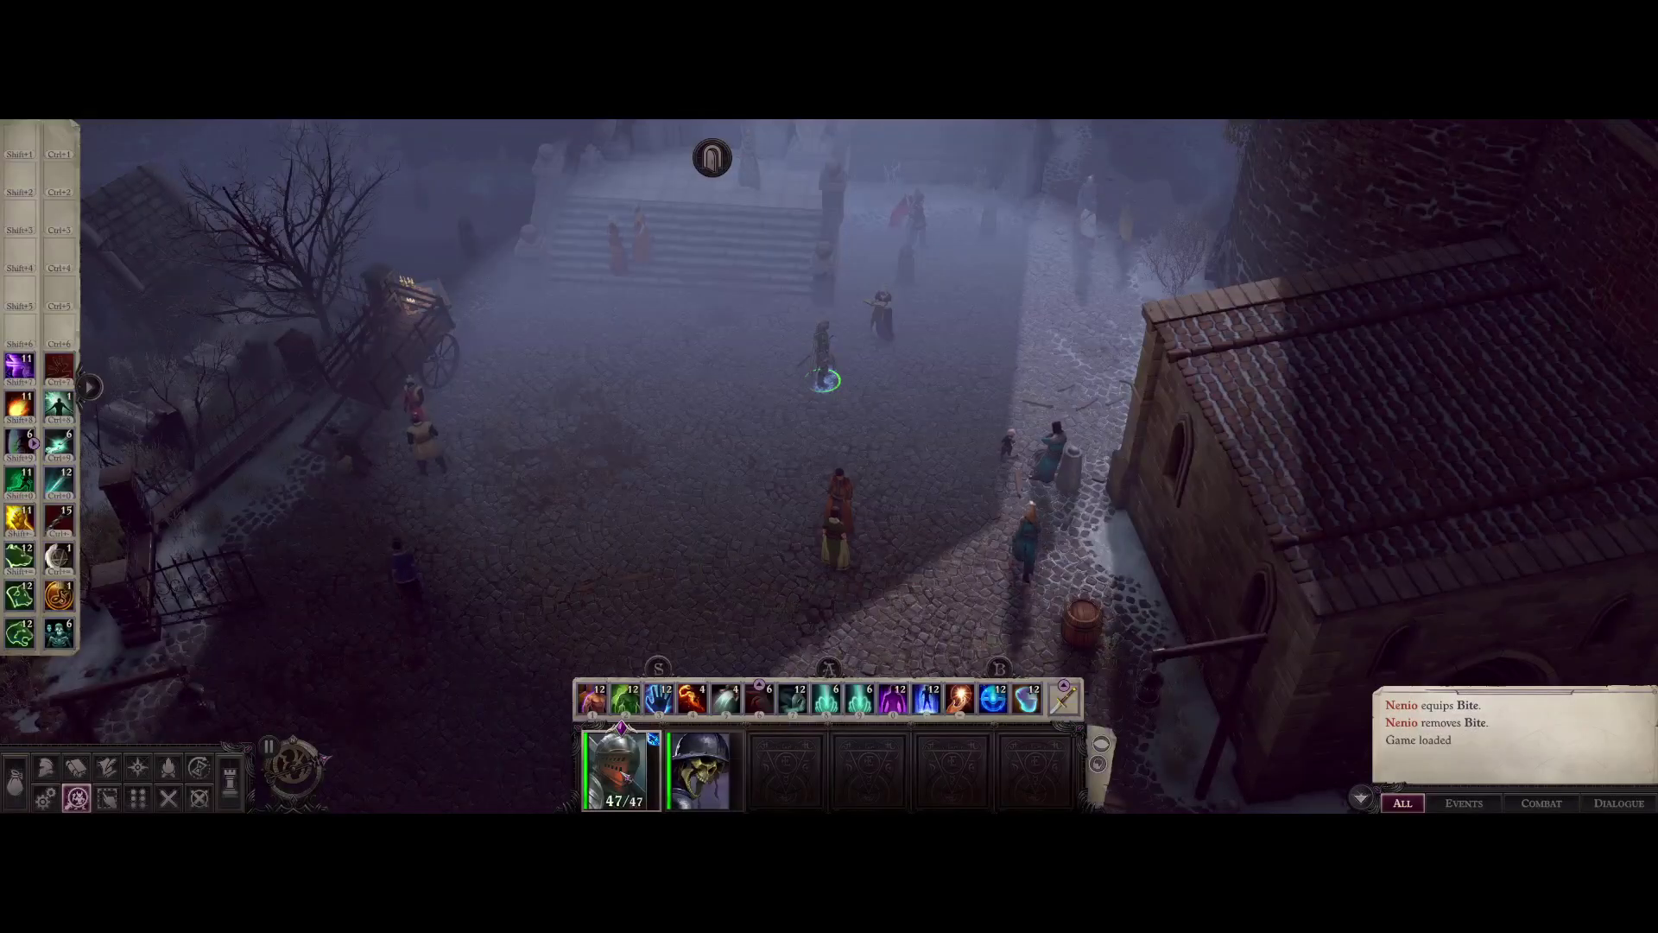
{"action": "key", "text": "i"}
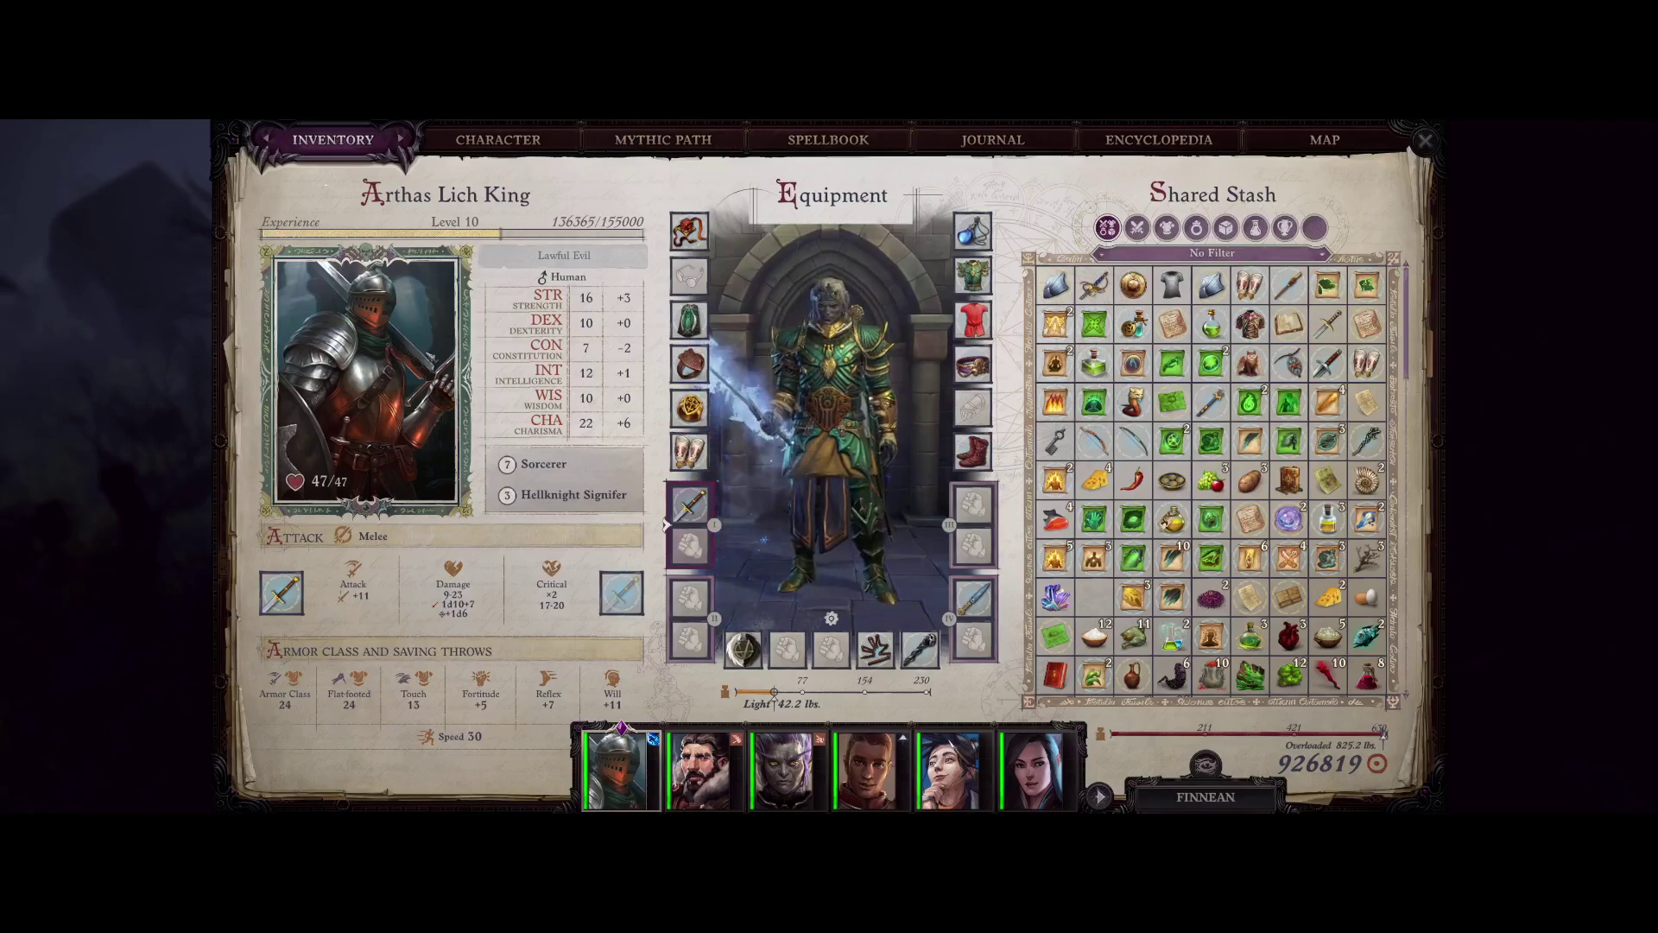
{"action": "left_click", "coordinate": [1425, 141]}
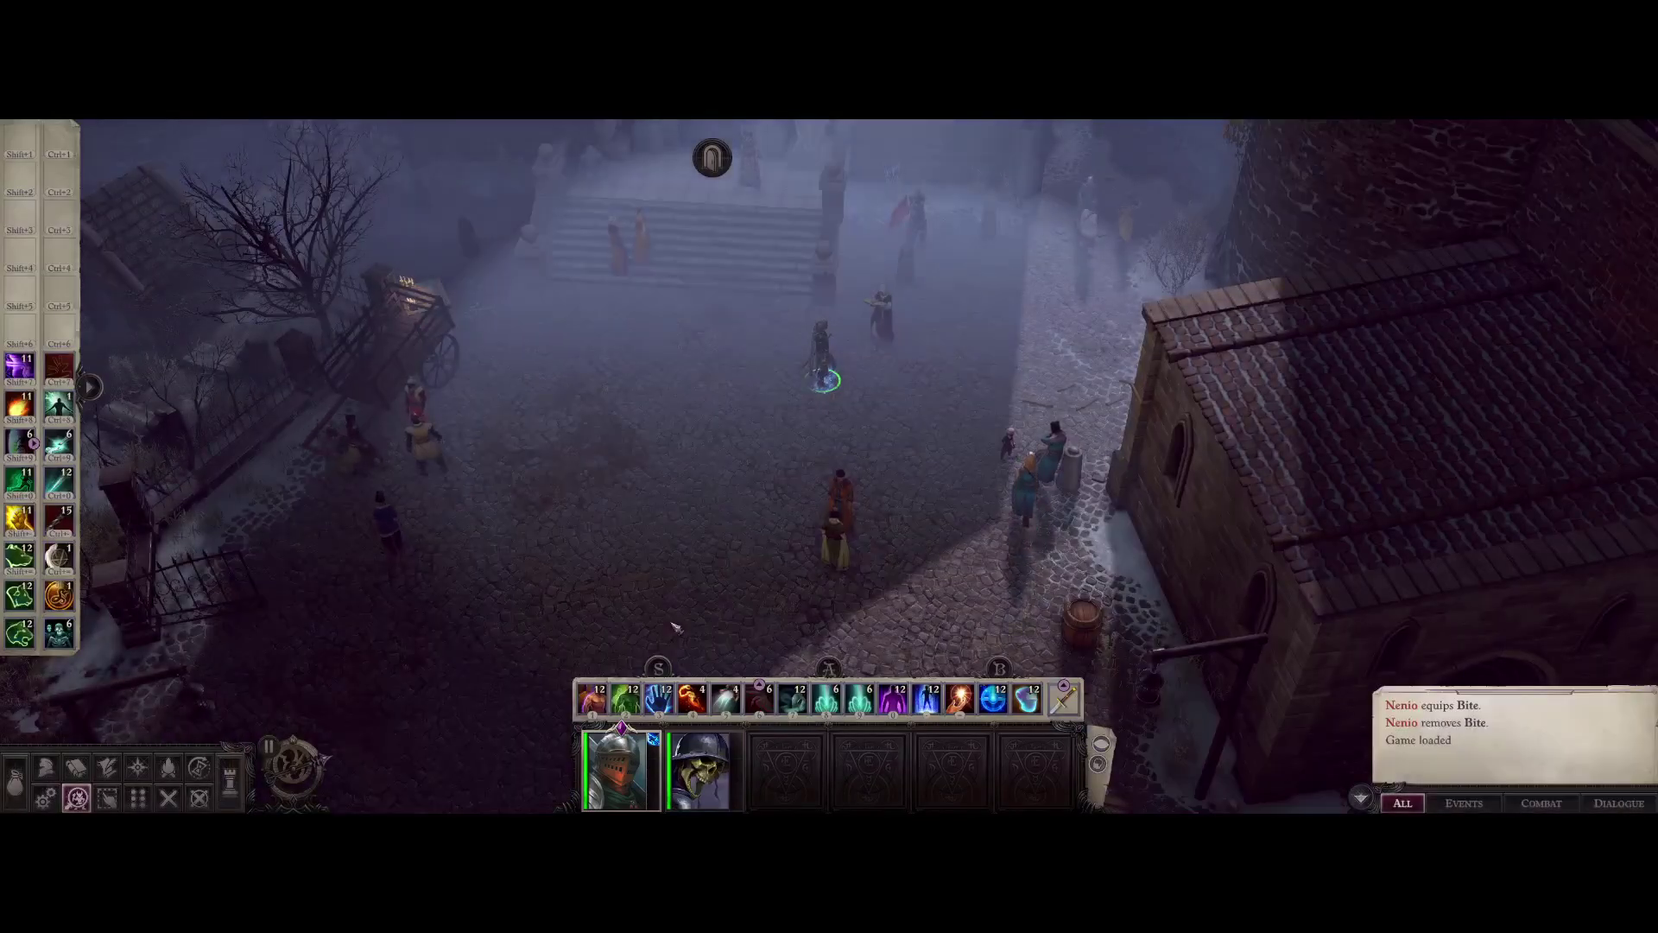